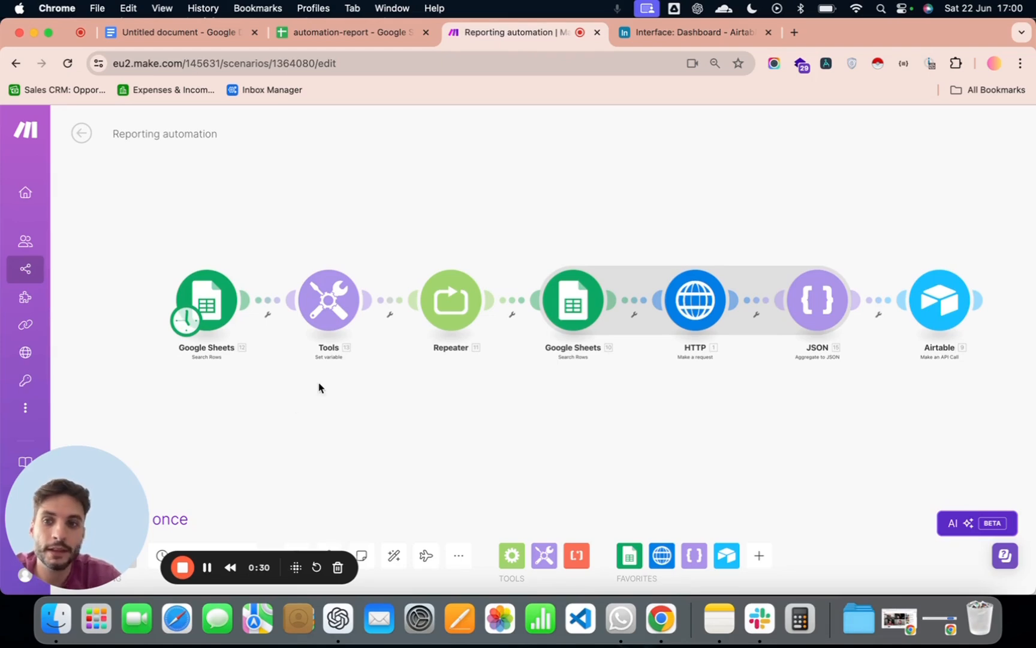
- Look over the reporting scenario's module chain and check the mailreach and airtable columns in the automation-report spreadsheet
scroll(234, 392, "up", 2)
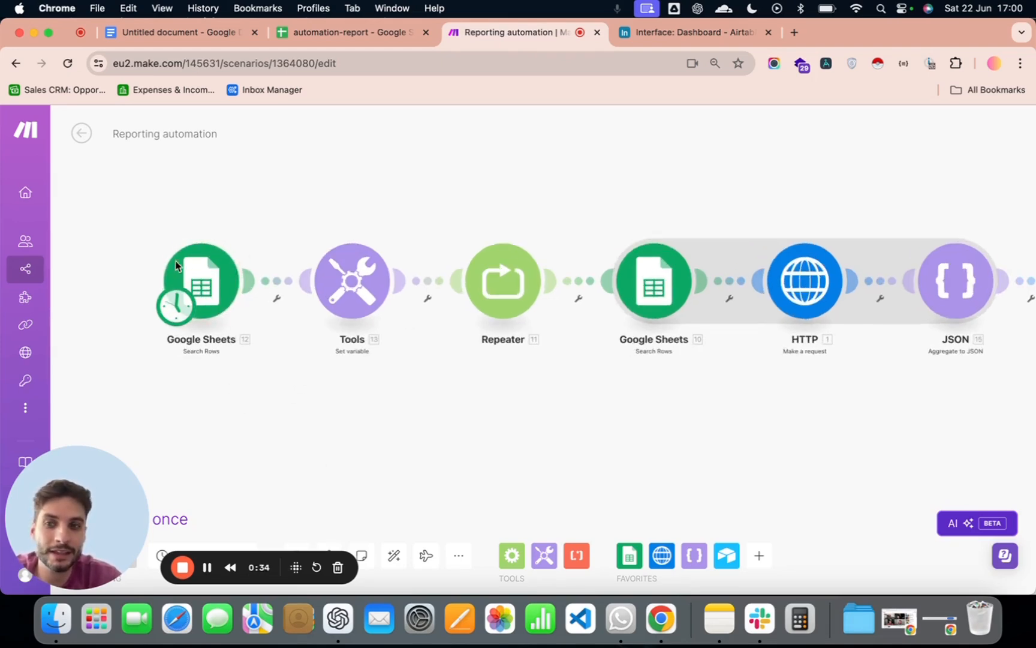
scroll(428, 308, "right", 3)
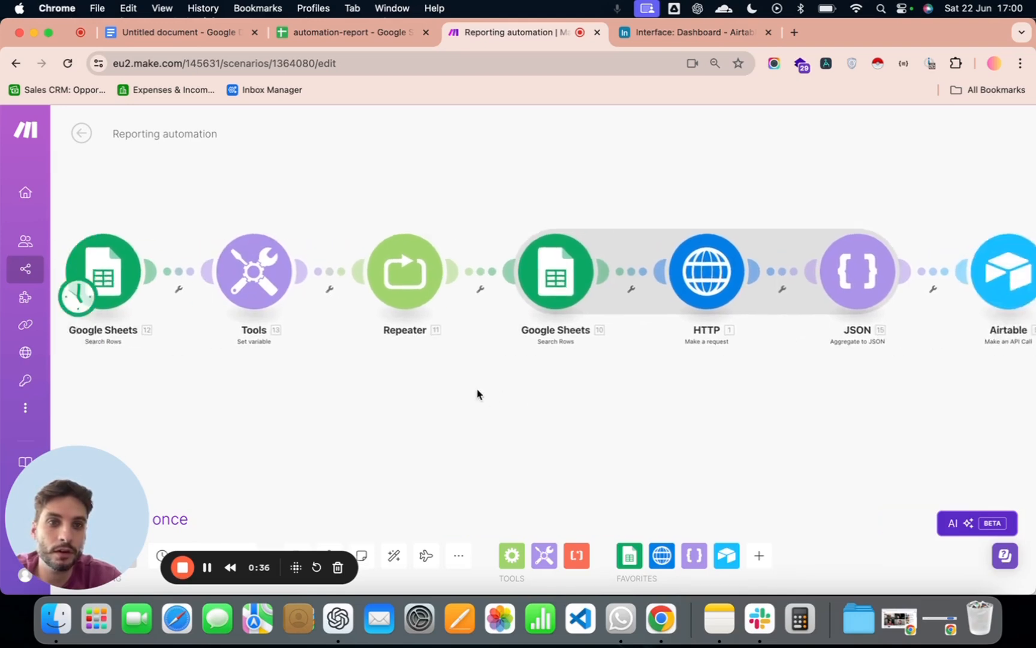
scroll(478, 393, "left", 2)
left_click(377, 33)
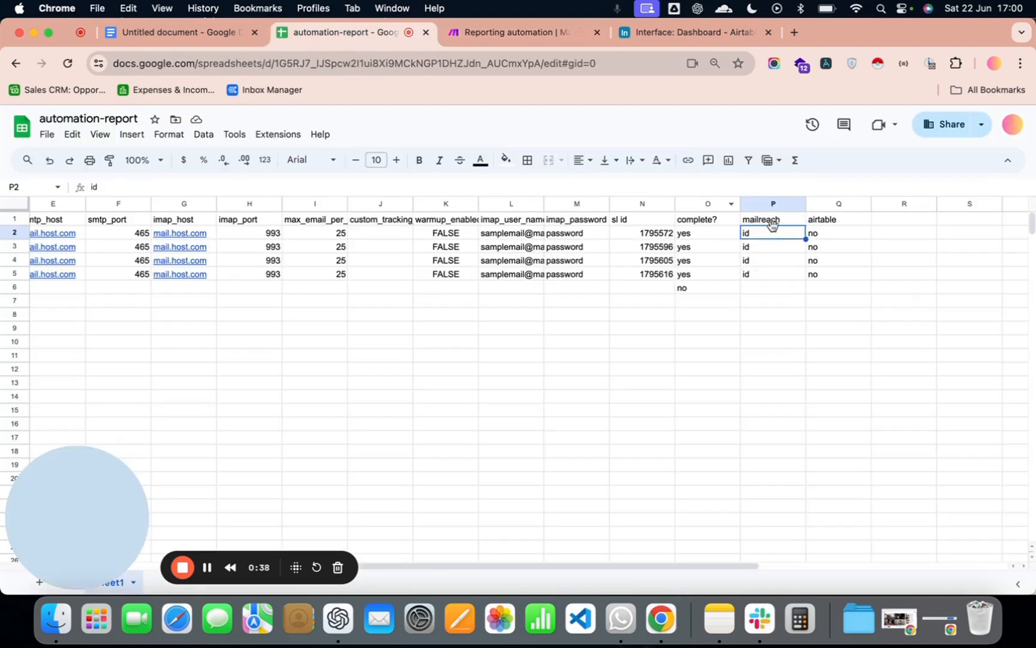
left_click(516, 32)
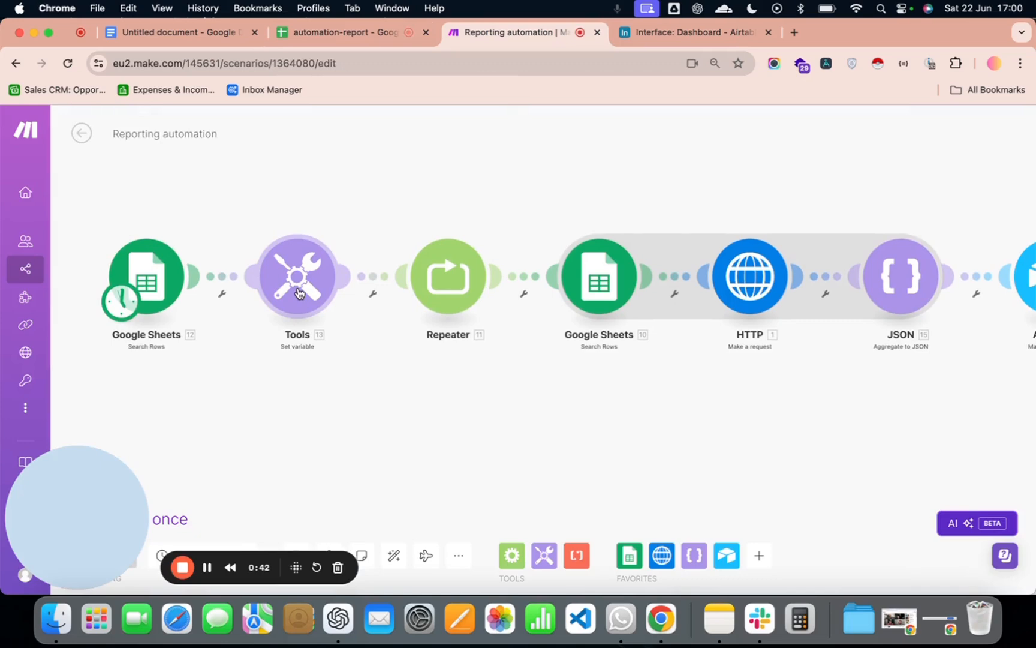
- Inspect the Set variable module's name, lifetime and value formula, and close it without changes
left_click(299, 293)
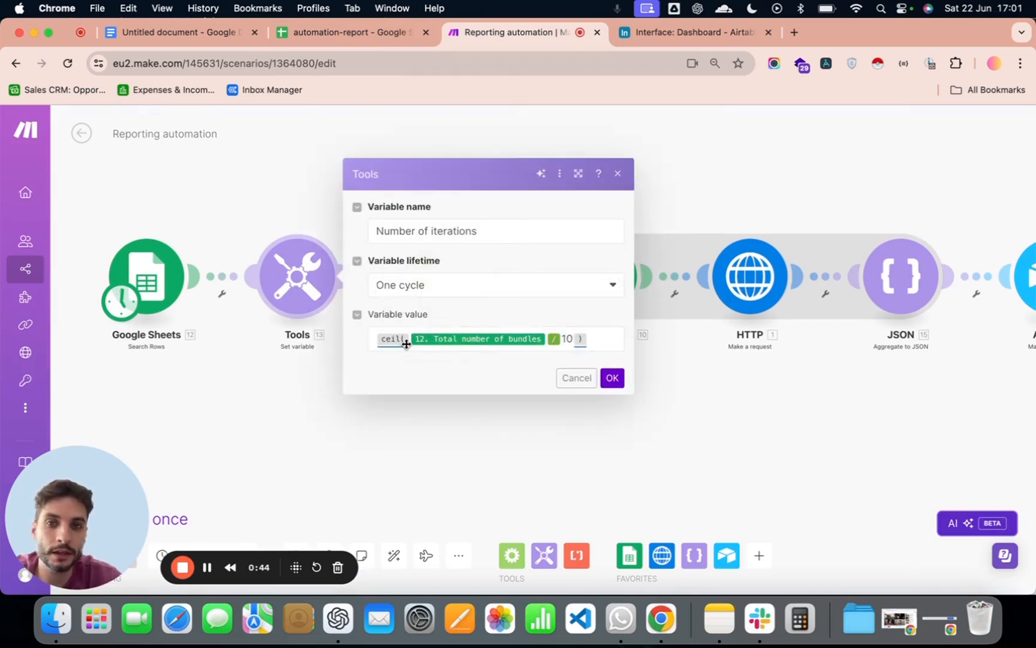
scroll(828, 375, "right", 3)
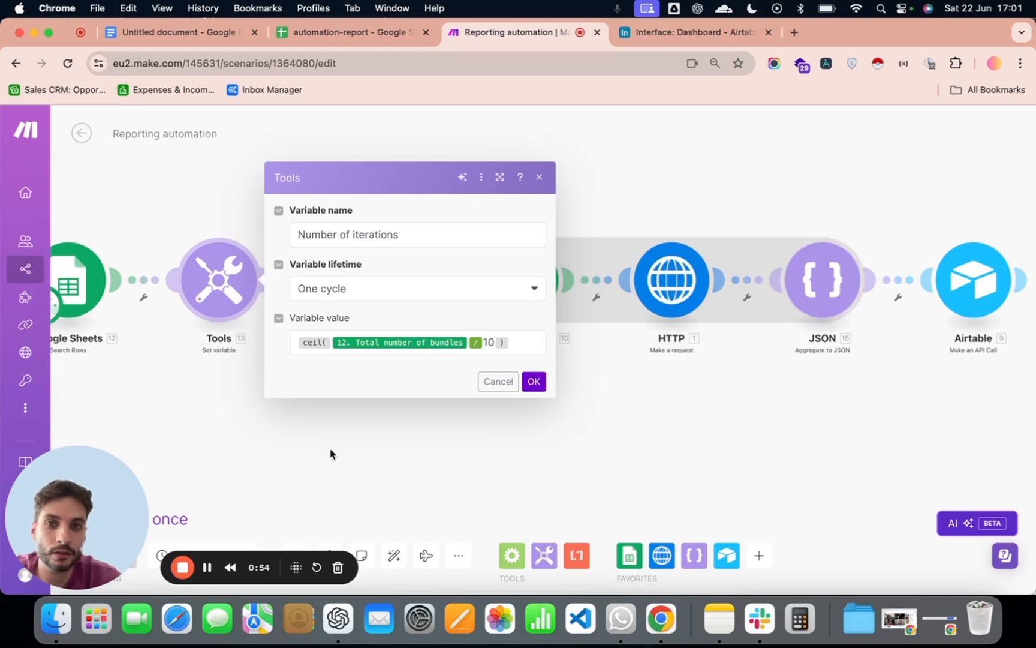
scroll(360, 450, "left", 4)
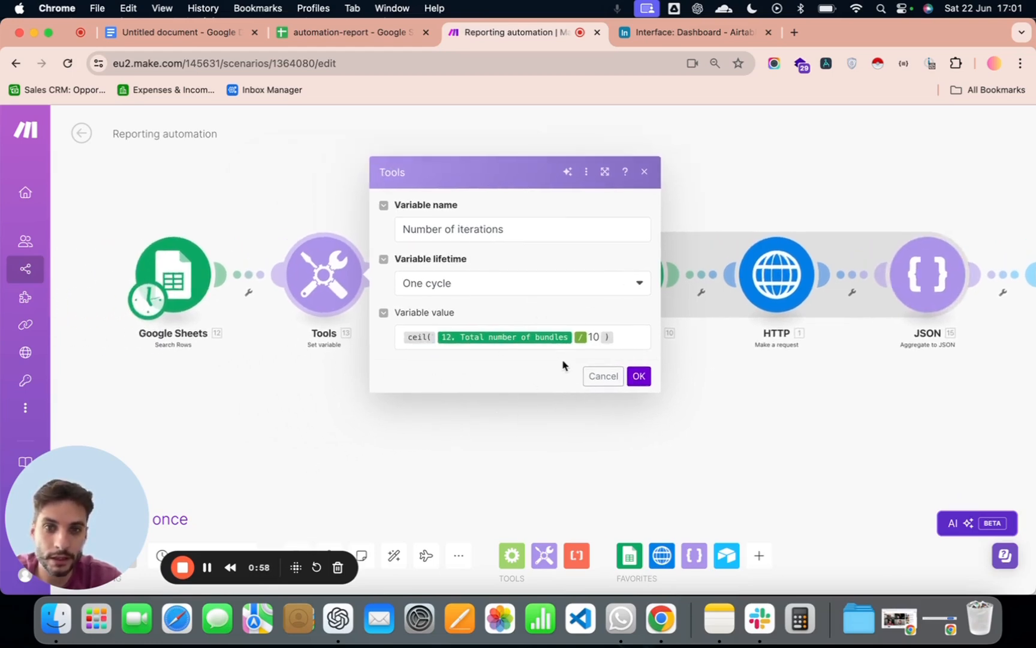
left_click(597, 377)
- Inspect the Repeater's initial value and repeats mapping, and compare them with the Set variable module's formula
left_click(480, 297)
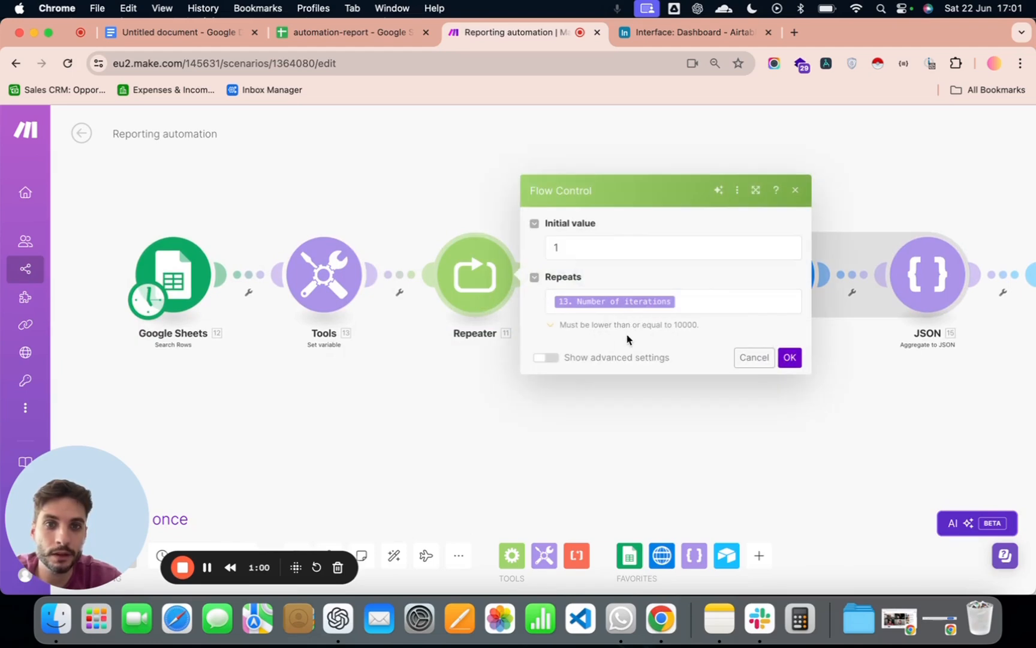
left_click(555, 303)
left_click(401, 366)
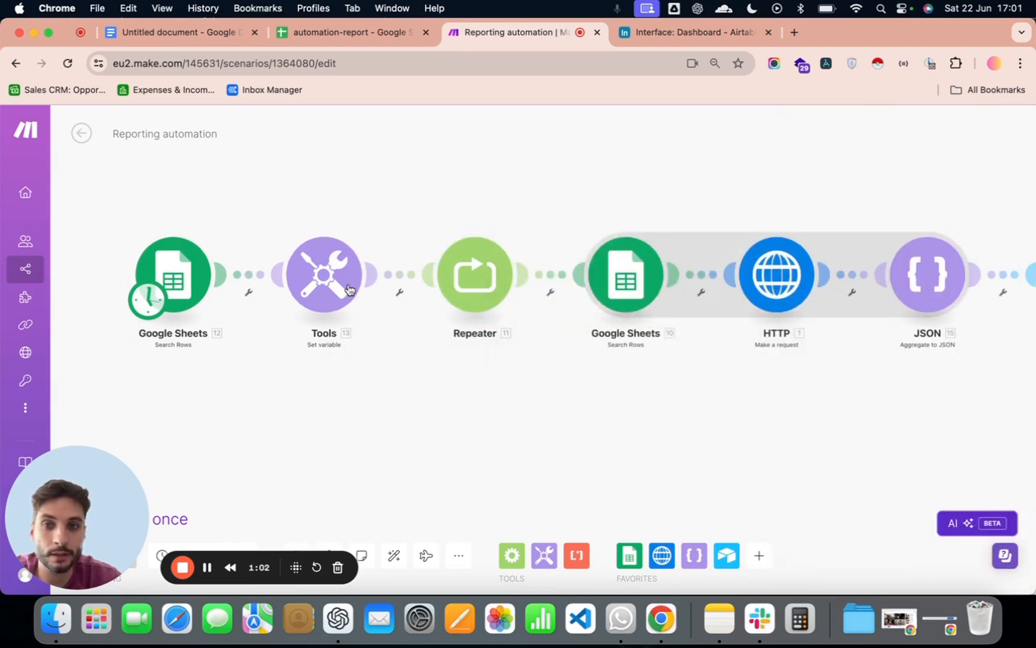
left_click(333, 274)
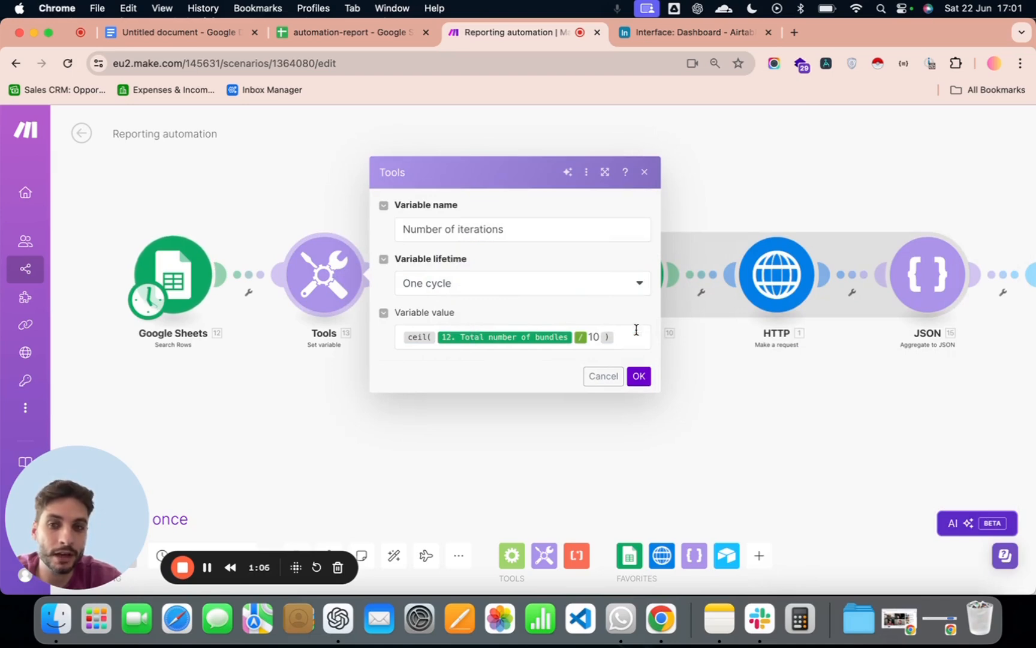
left_click(392, 463)
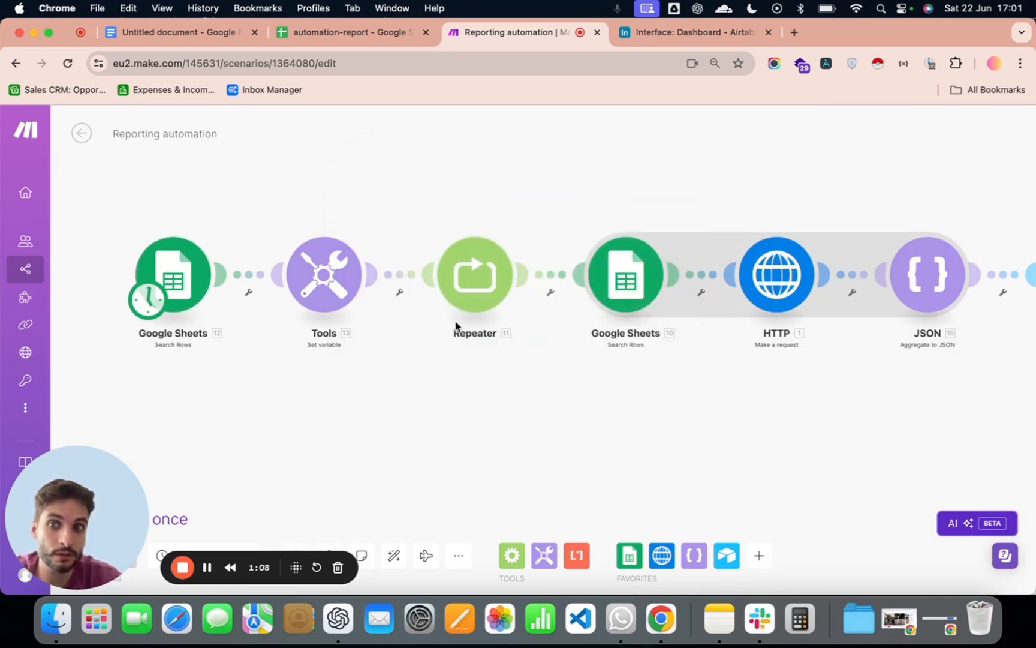
- Review the spreadsheet, filter, sort order and row limit of the Google Sheets Search Rows module after the Repeater
left_click_drag(632, 370, 509, 372)
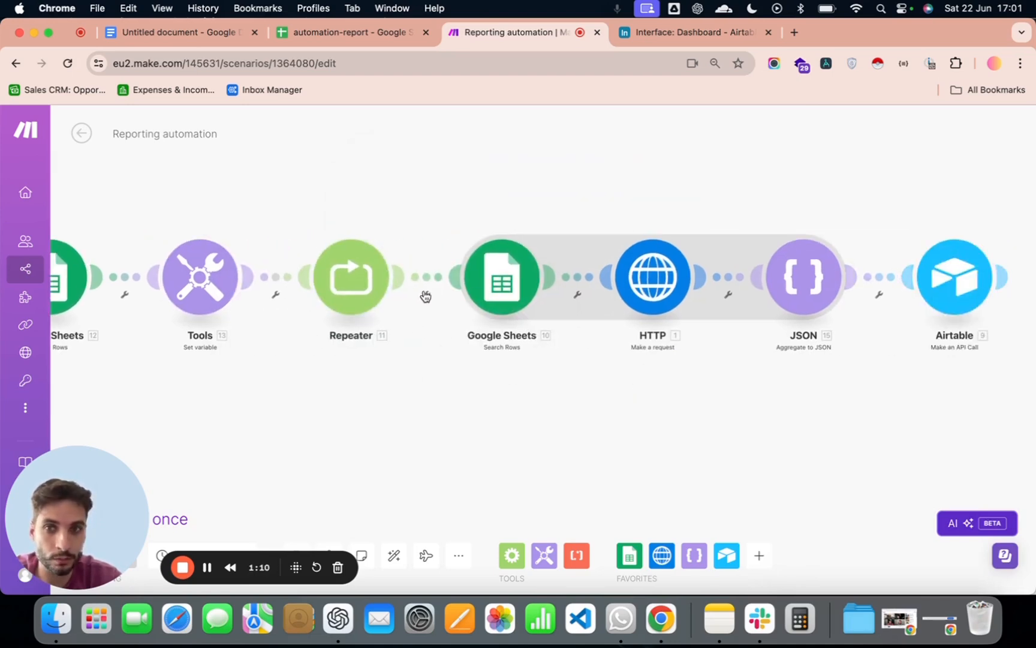
scroll(465, 382, "right", 5)
left_click(367, 282)
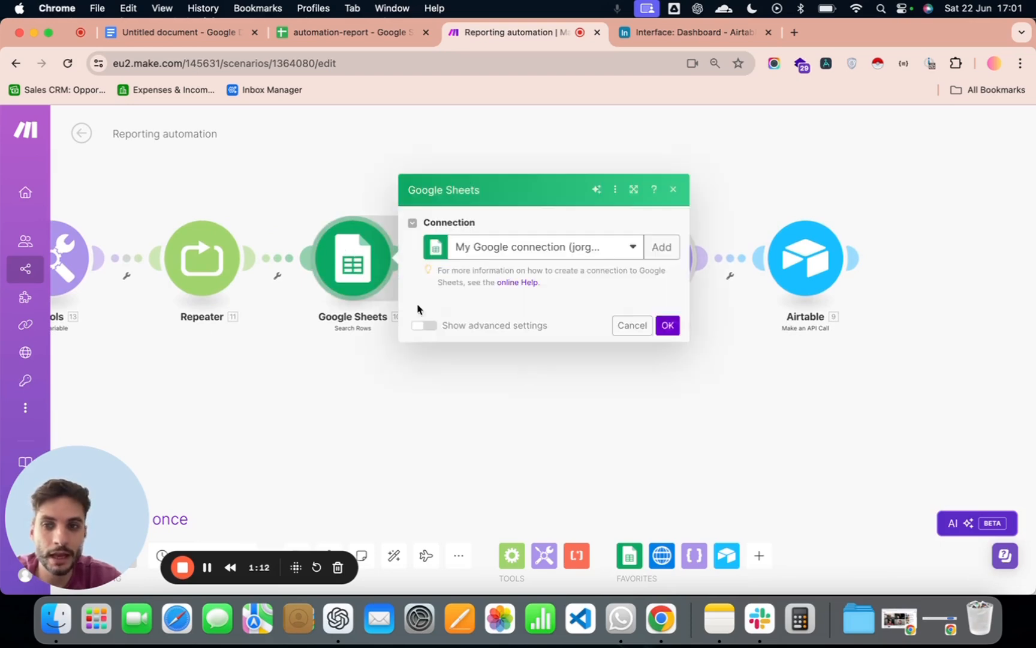
scroll(529, 360, "down", 2)
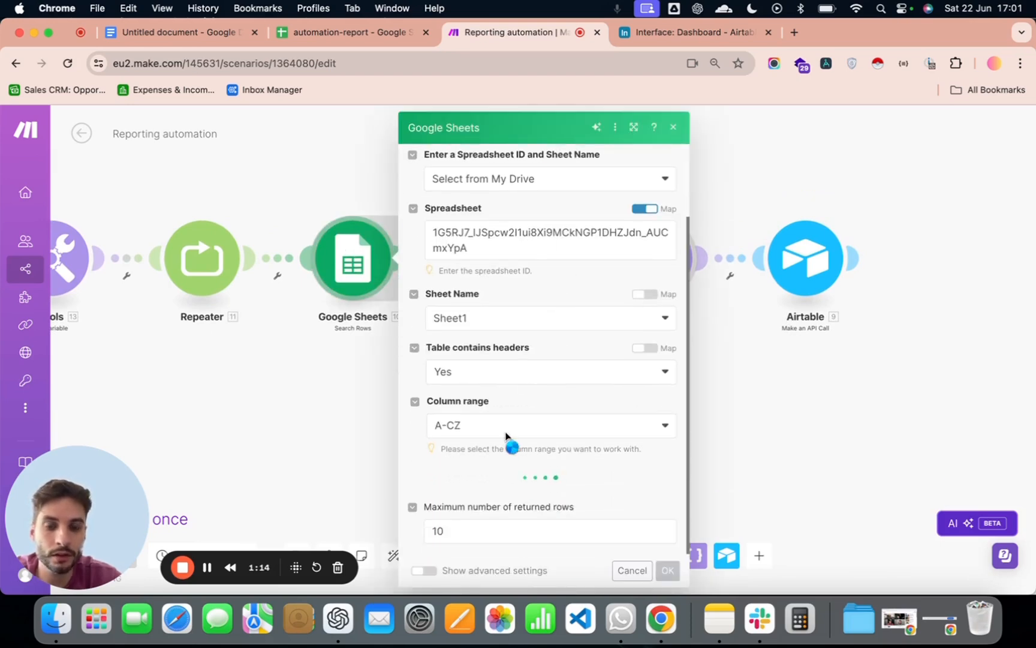
scroll(600, 413, "down", 5)
scroll(474, 359, "up", 8)
scroll(539, 446, "down", 5)
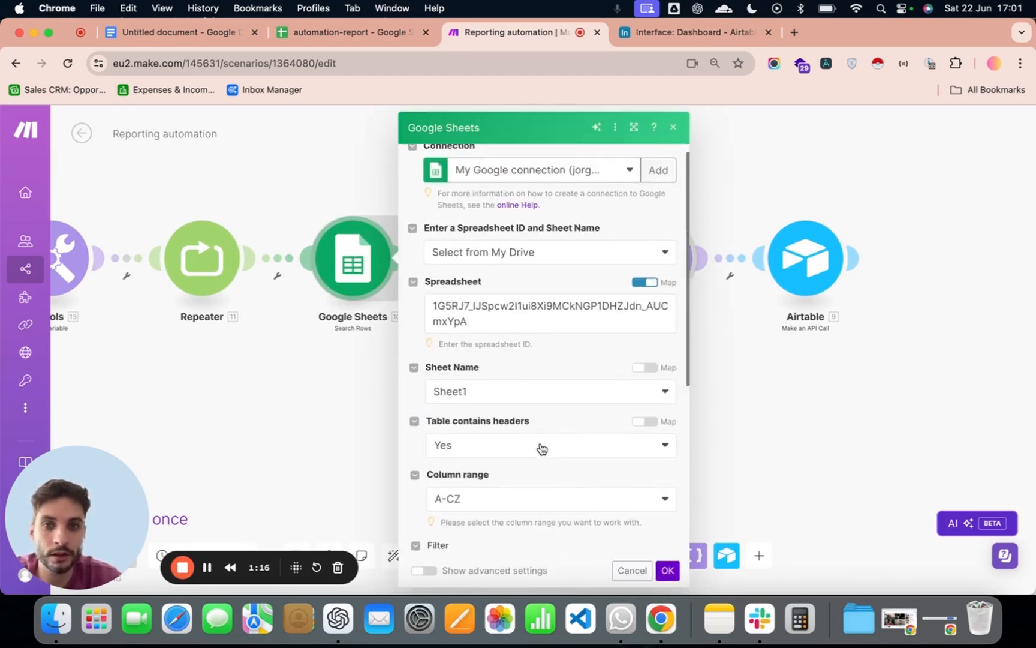
scroll(511, 459, "down", 2)
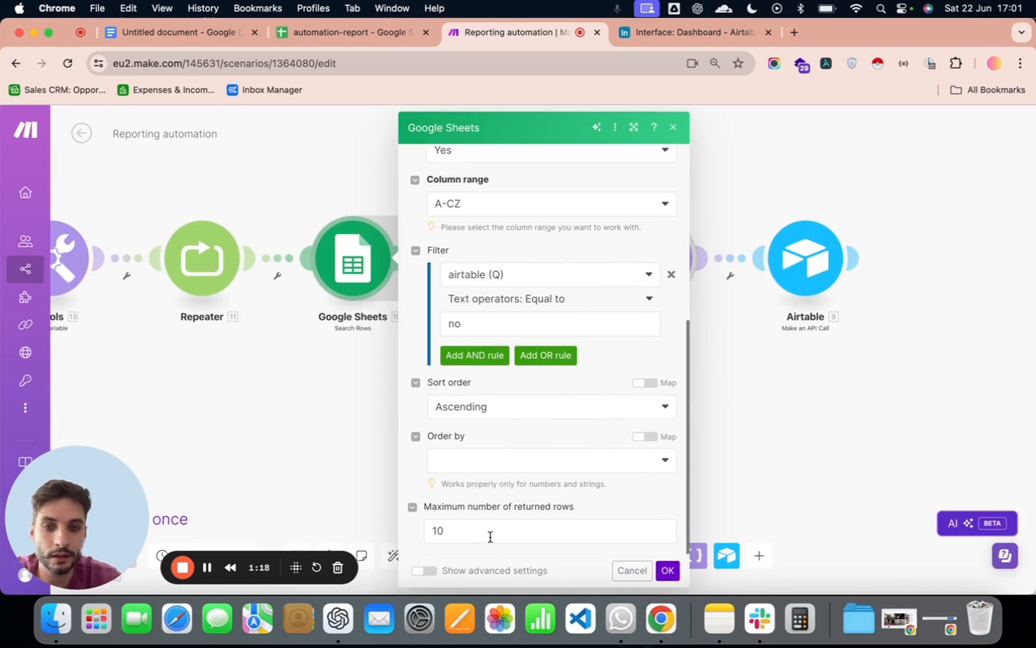
scroll(536, 440, "up", 4)
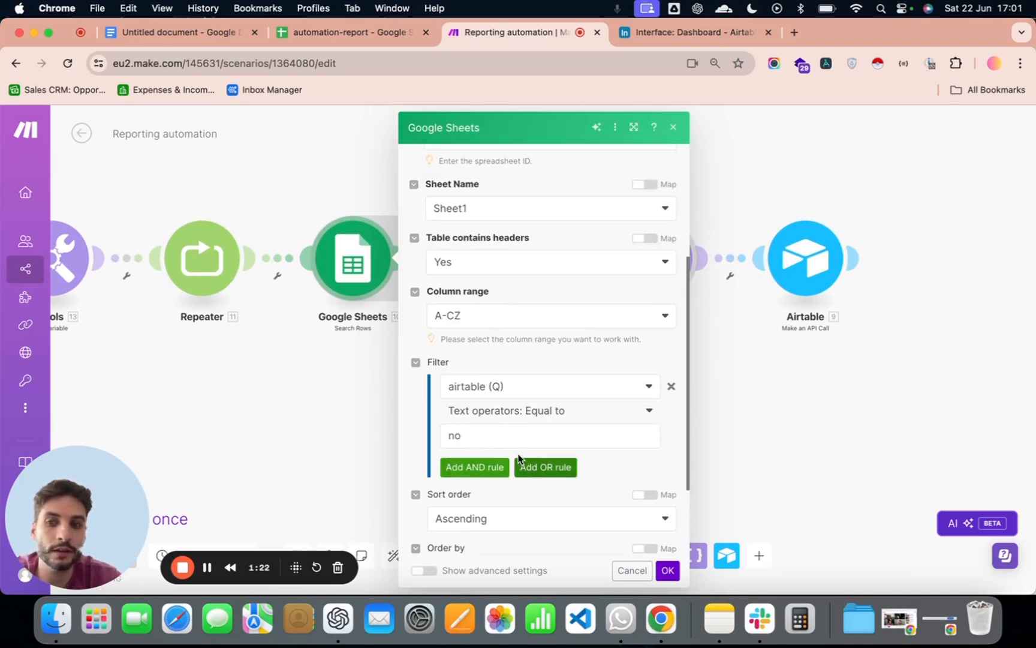
left_click(310, 426)
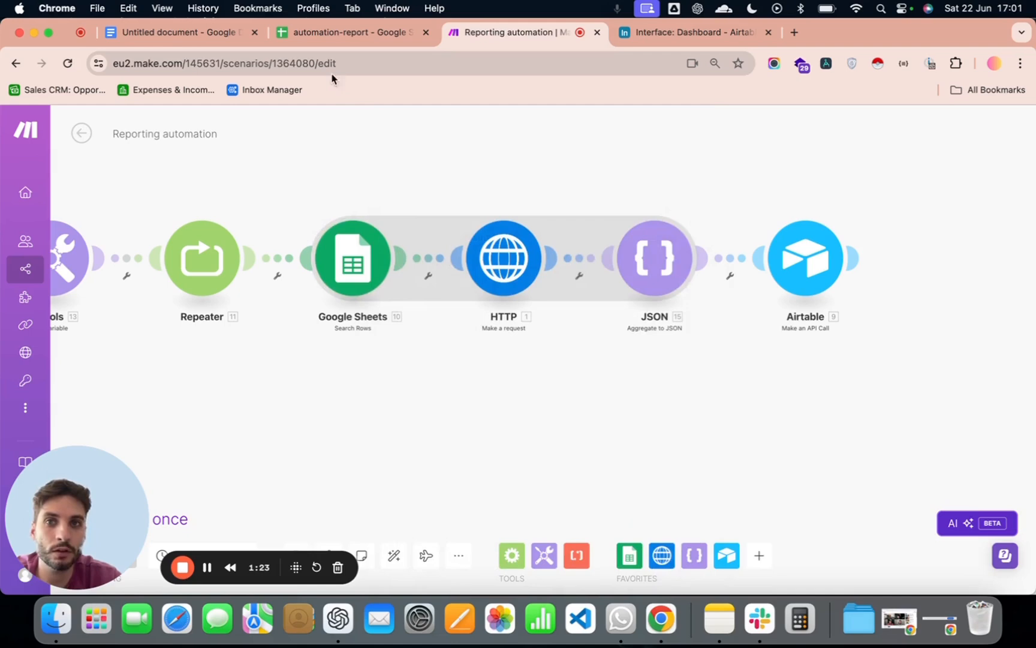
- Switch between the automation-report spreadsheet and the scenario to compare the airtable column with the search filter
left_click(318, 32)
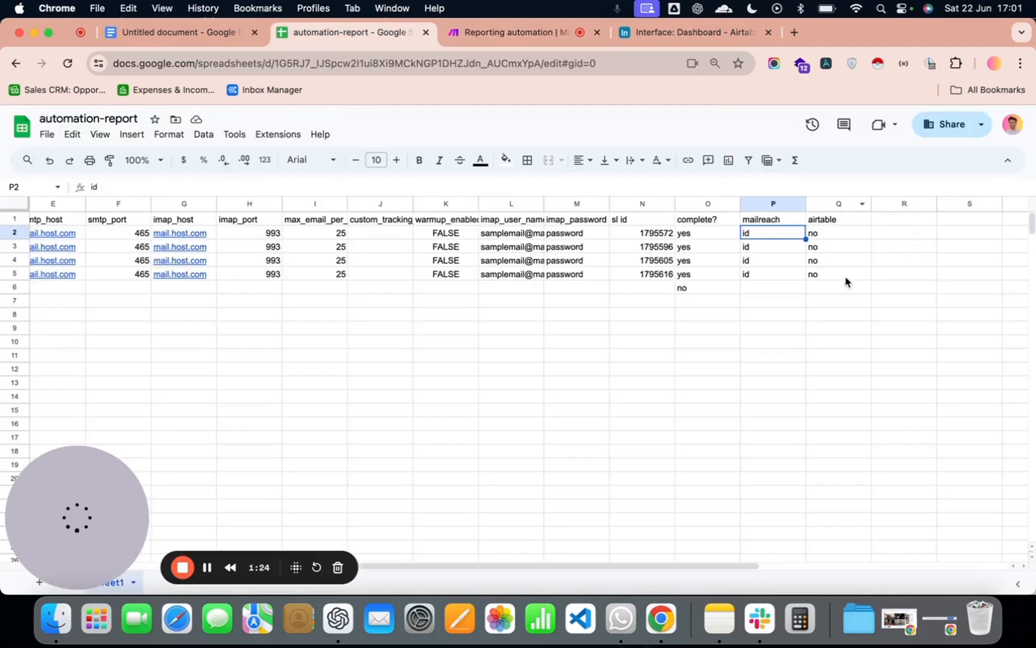
left_click(522, 34)
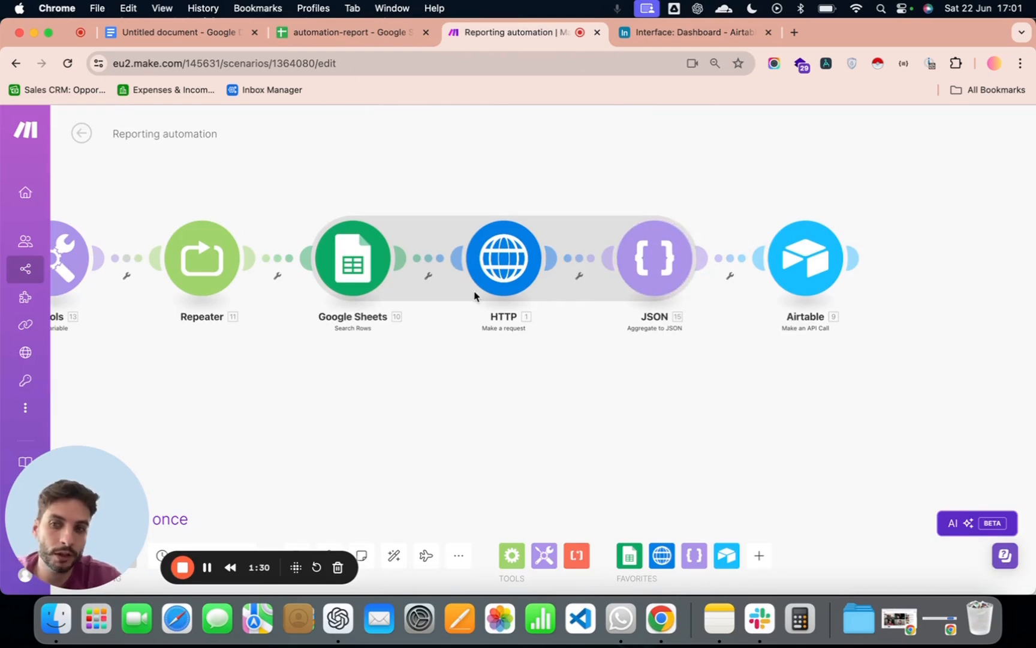
left_click(335, 34)
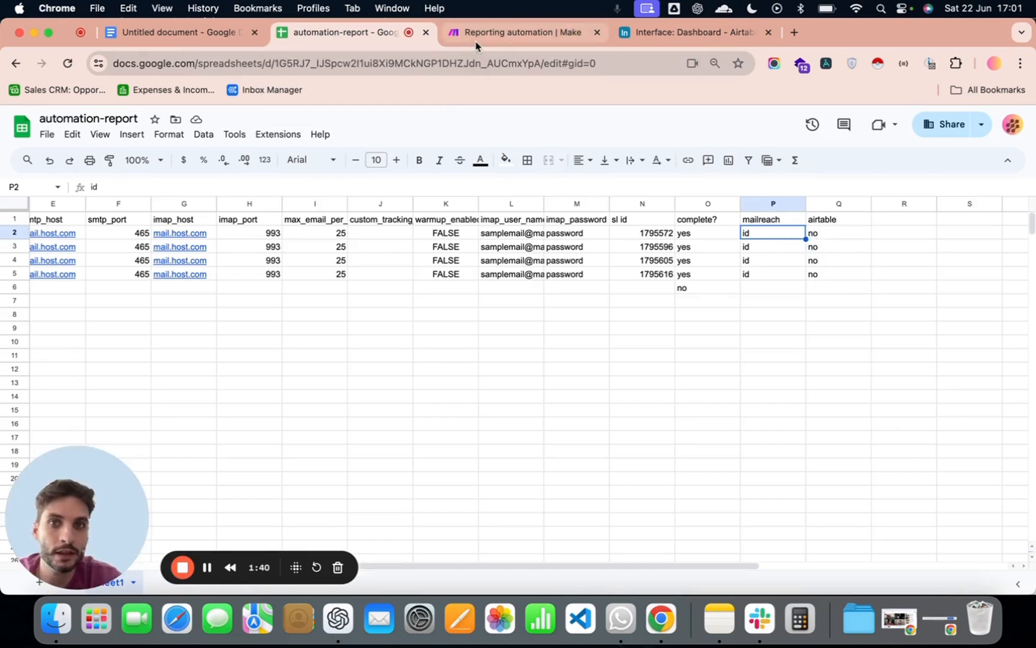
- Return to the scenario and recheck the filter and maximum returned rows of the Search Rows module after the Repeater
left_click(516, 32)
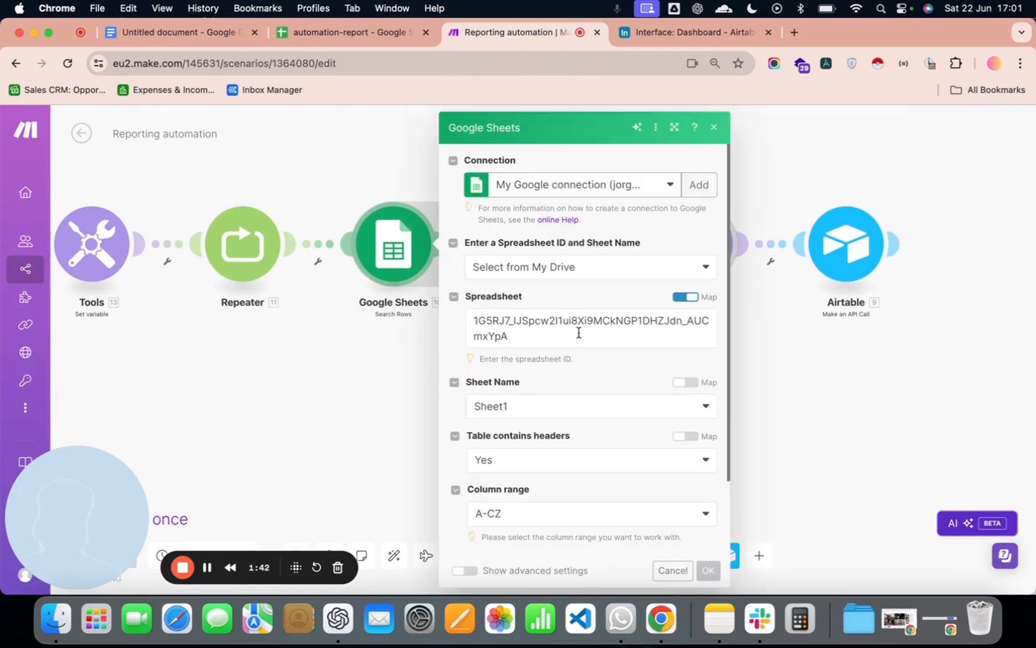
scroll(578, 331, "down", 3)
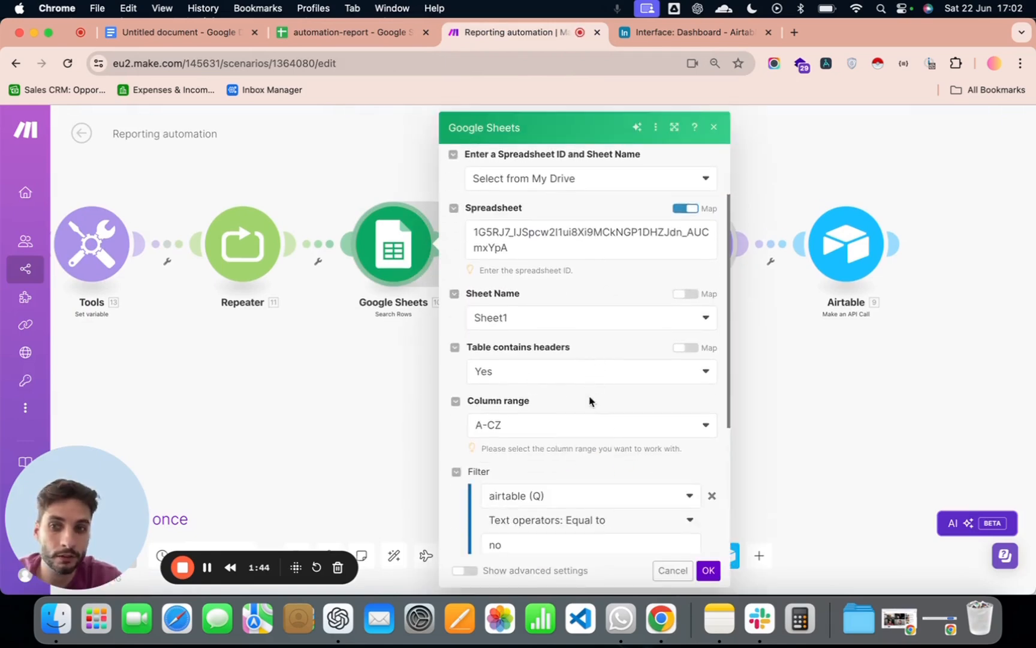
scroll(523, 383, "down", 4)
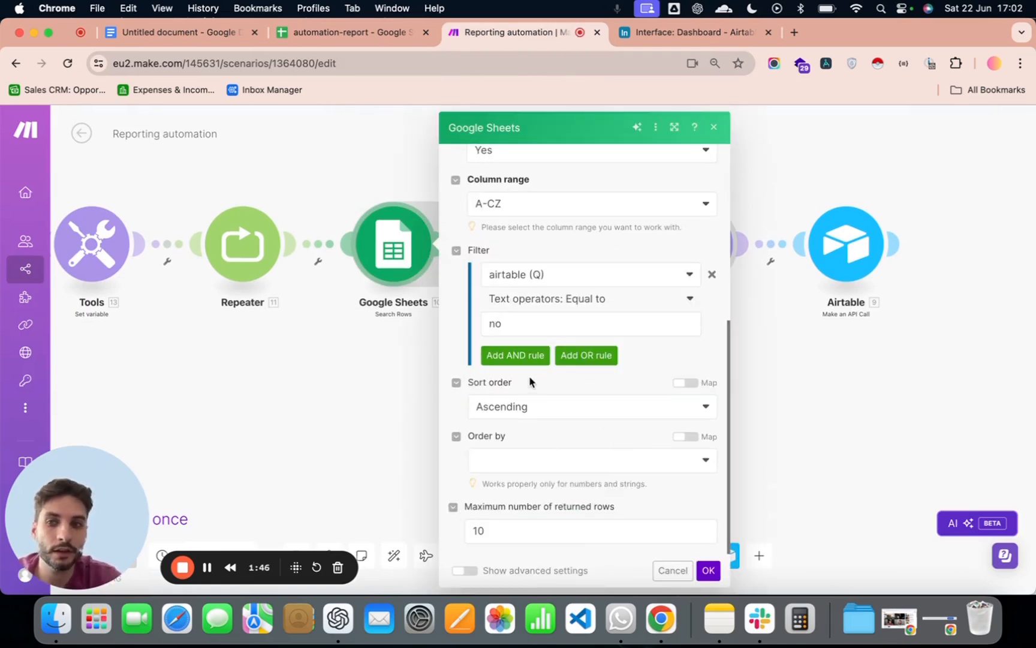
- Review the HTTP request's URL, method and headers, and accept its existing settings
left_click(368, 375)
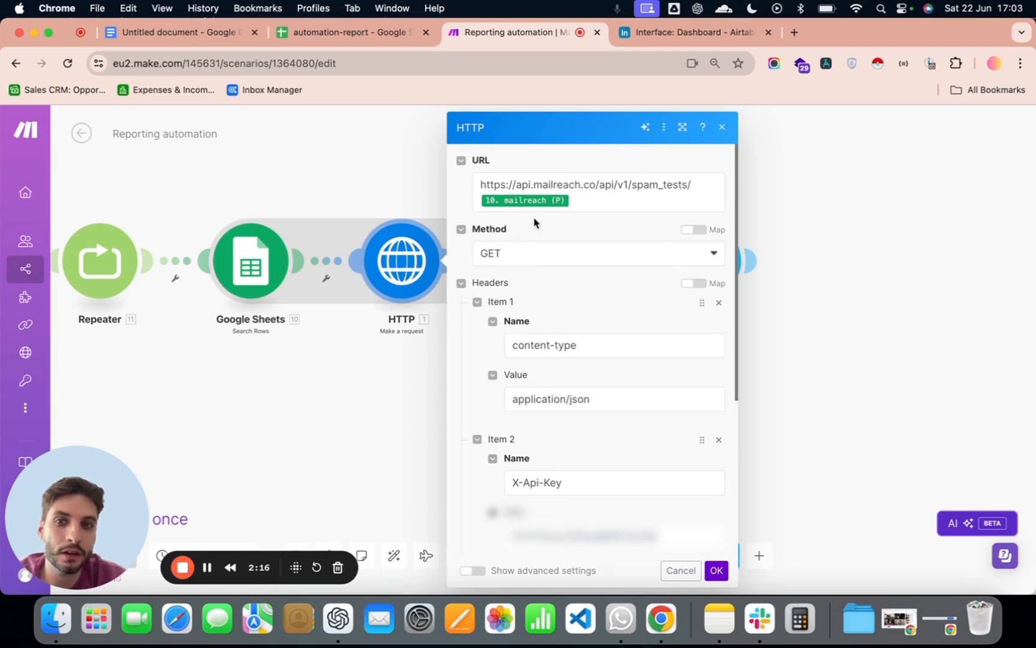
left_click(717, 571)
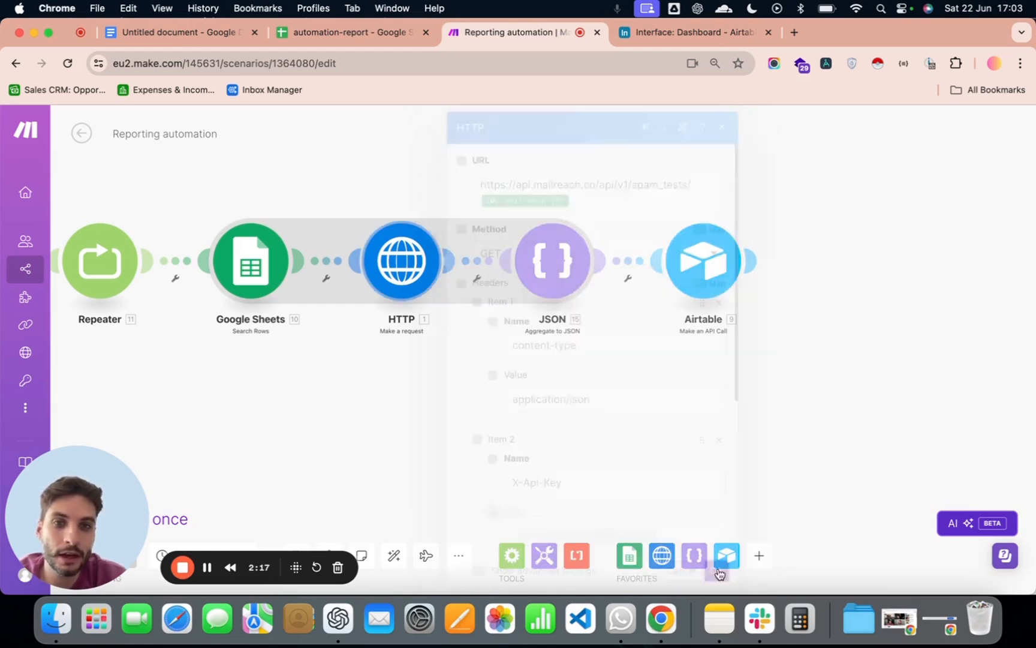
- Examine the JSON aggregator's source module, data structure and field mappings, especially the Inbox, Spam and Missing formulas
left_click(545, 251)
scroll(720, 420, "down", 10)
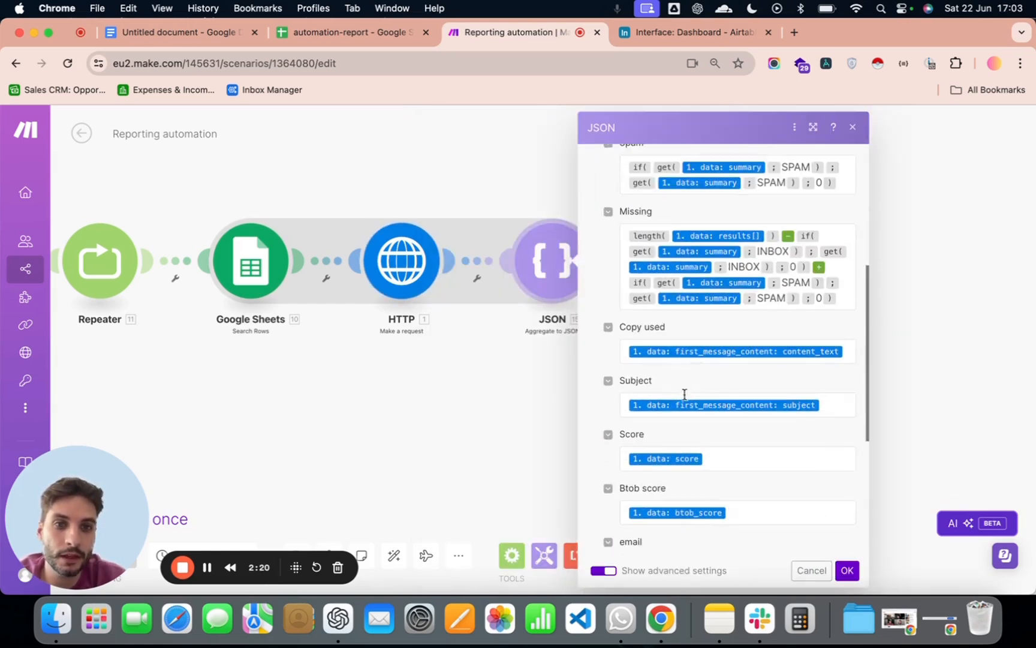
scroll(708, 467, "up", 10)
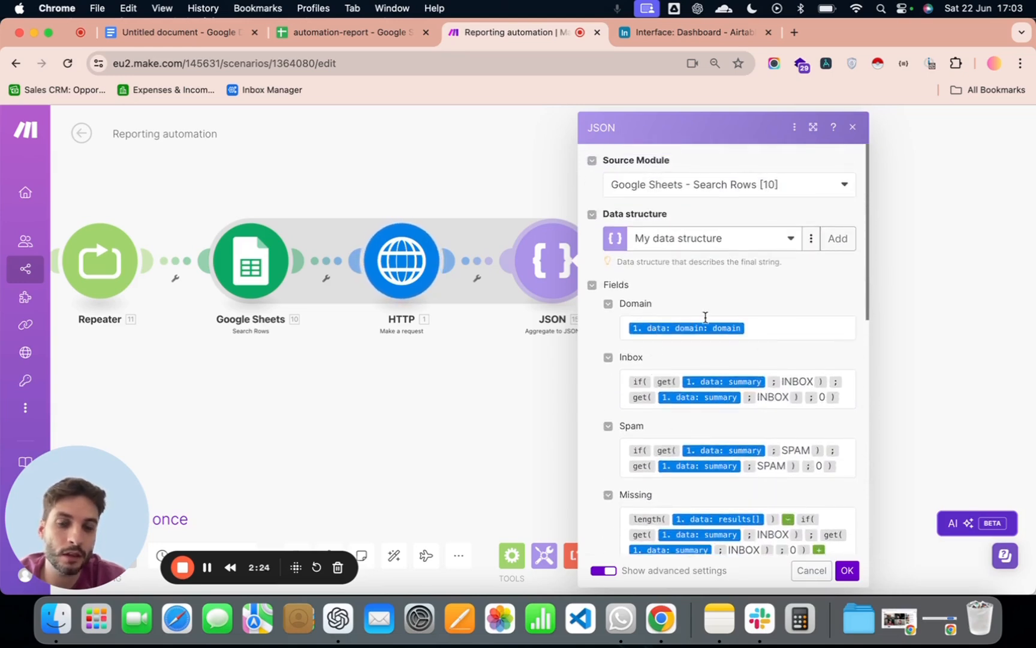
scroll(715, 309, "down", 10)
scroll(712, 303, "up", 6)
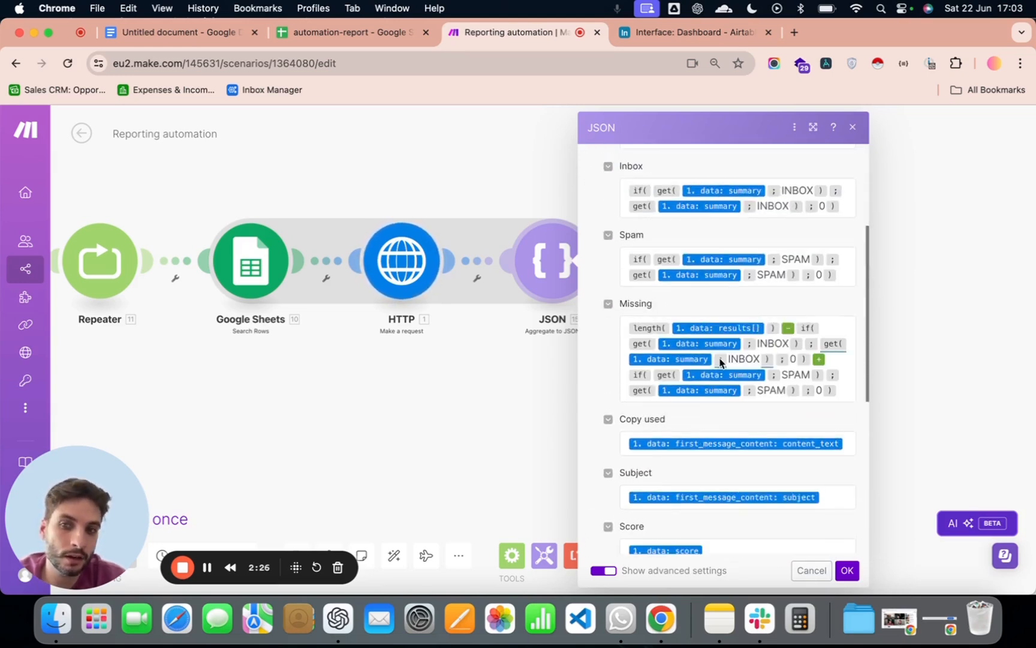
scroll(707, 263, "up", 4)
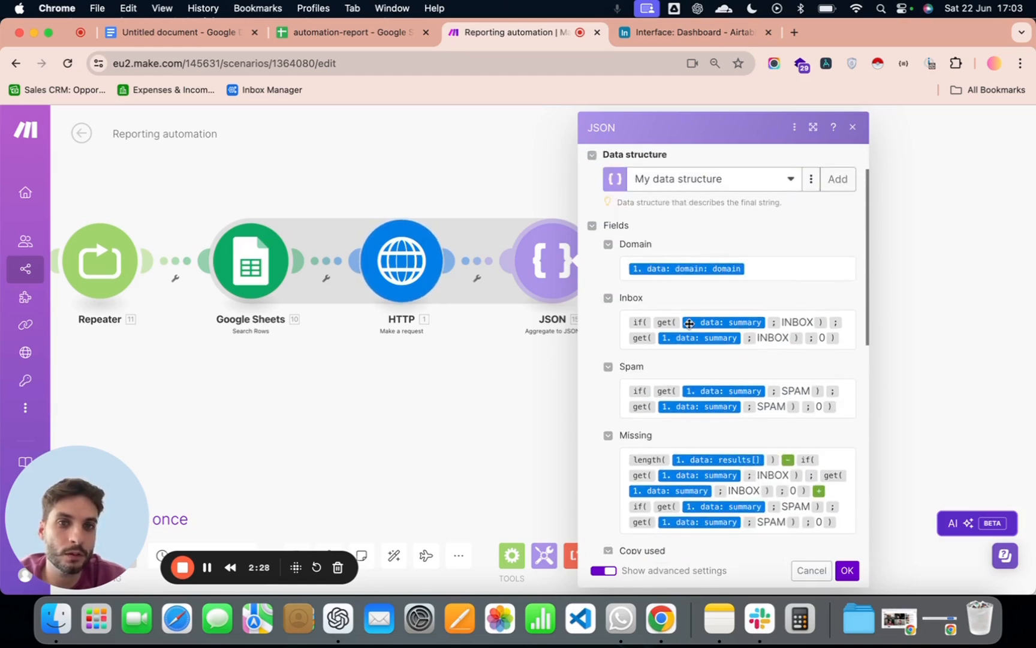
scroll(719, 308, "down", 4)
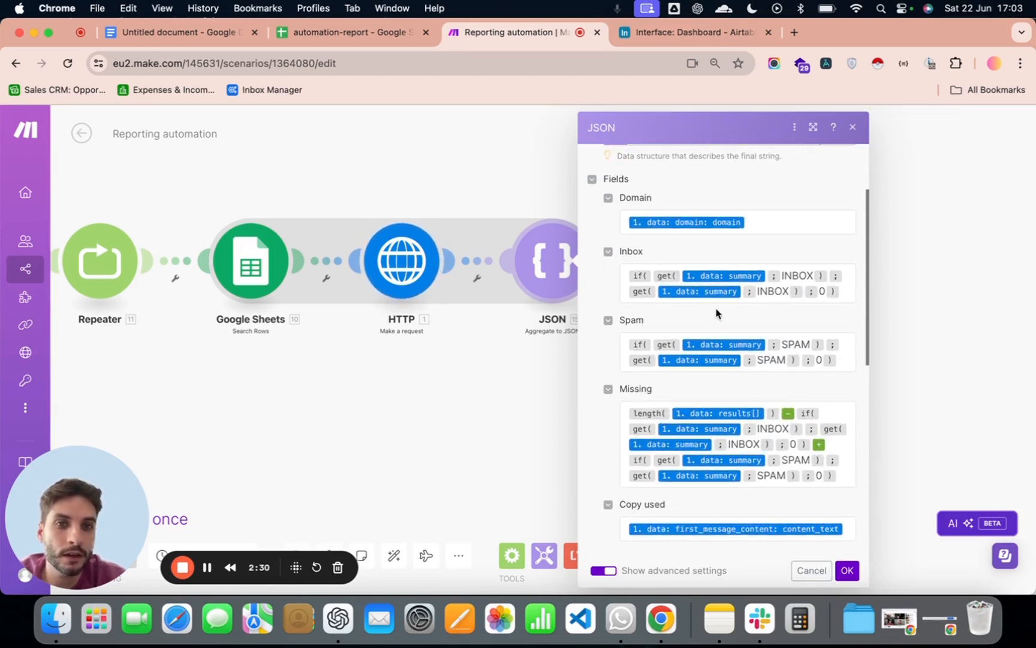
scroll(718, 284, "down", 3)
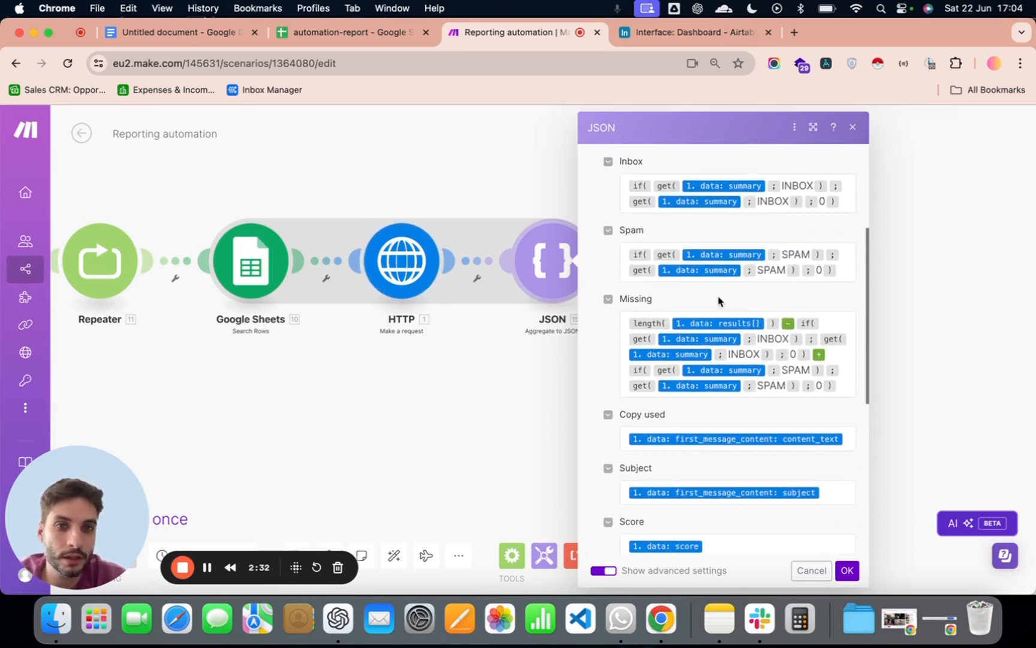
scroll(647, 277, "down", 4)
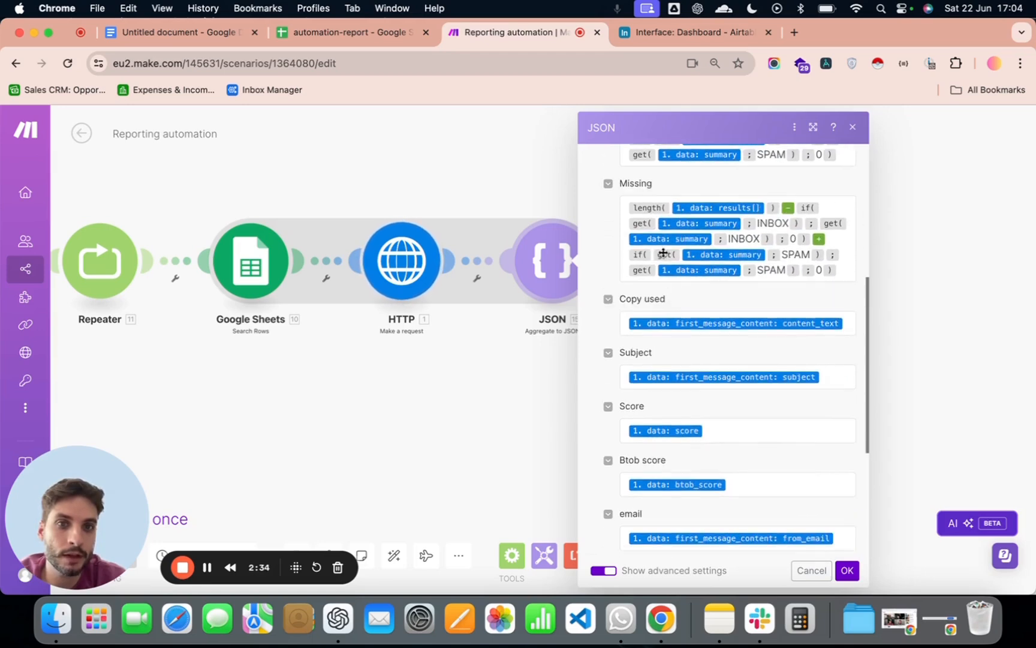
scroll(651, 273, "up", 3)
scroll(627, 293, "up", 1)
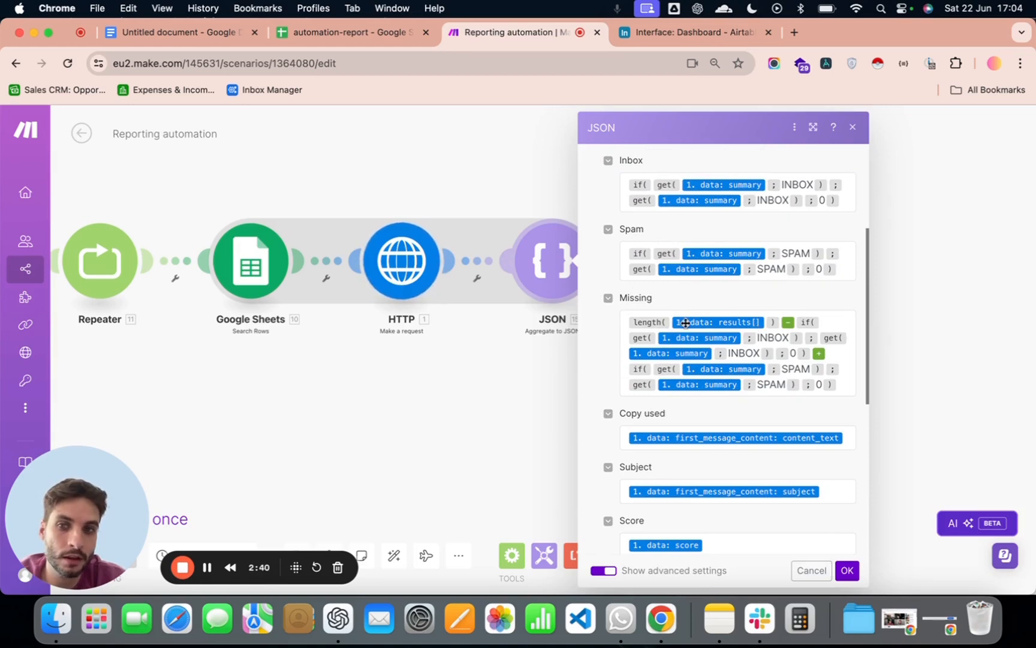
scroll(712, 314, "up", 1)
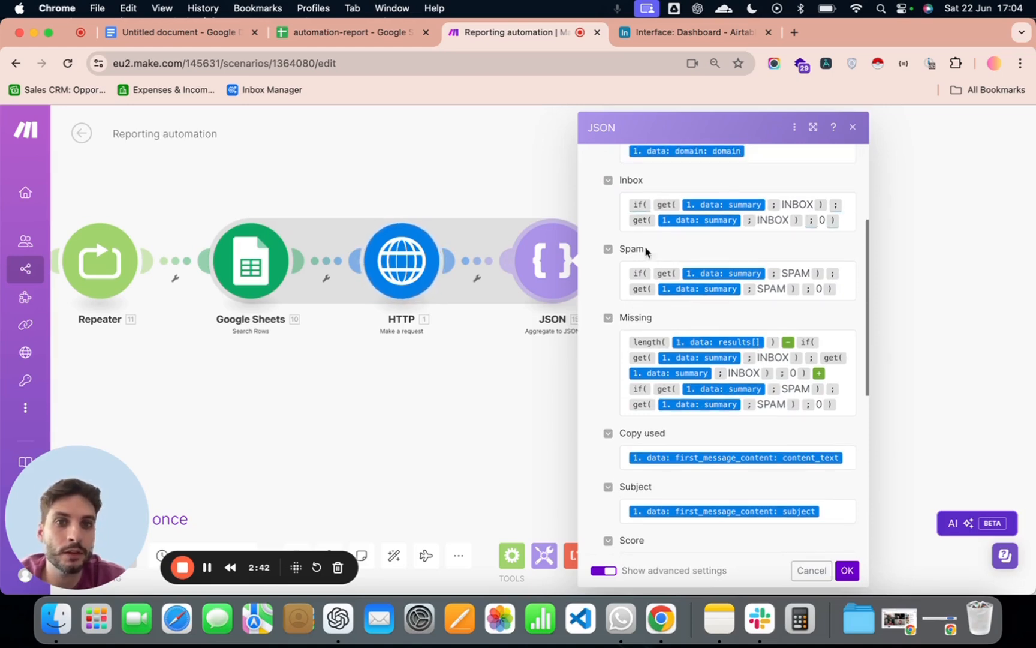
- Review the JSON aggregator's remaining mappings from Missing and Copy used through email, and accept the module's settings
scroll(735, 310, "down", 1)
scroll(727, 314, "down", 3)
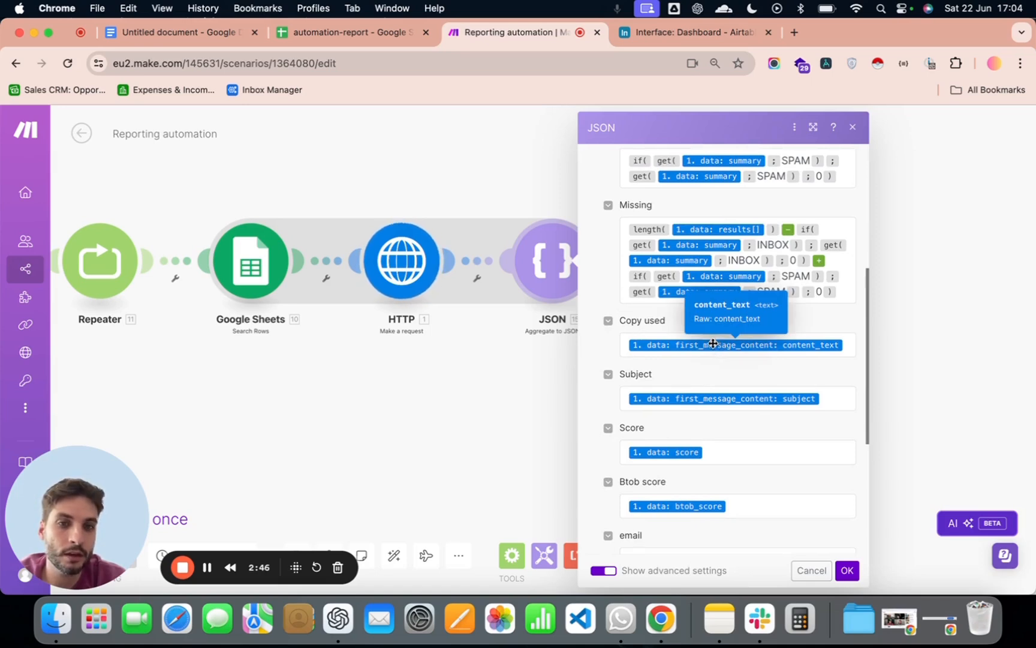
scroll(748, 336, "down", 3)
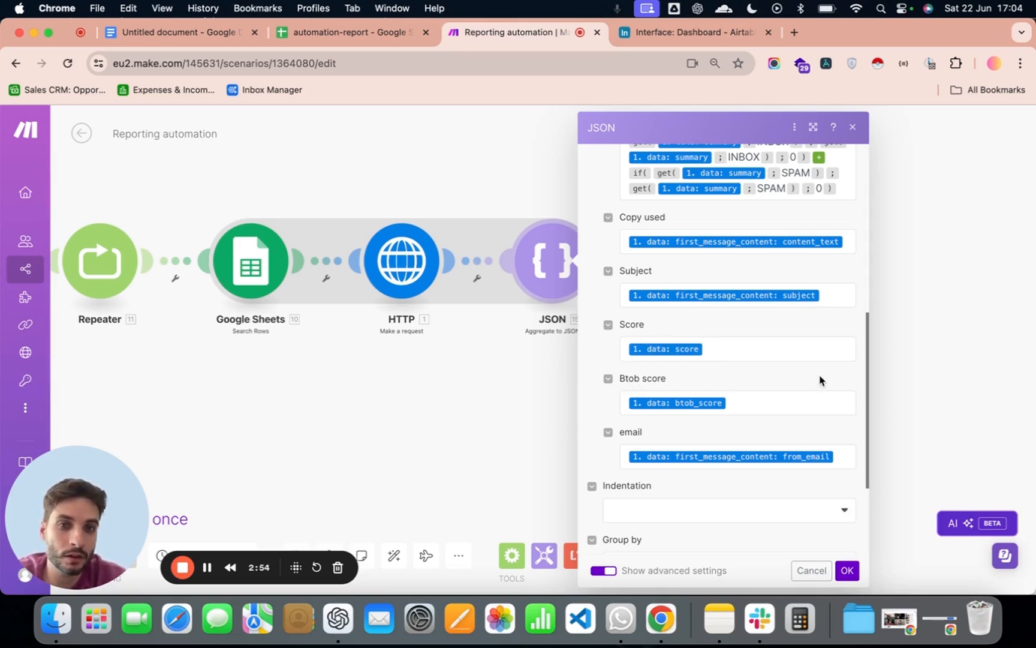
scroll(780, 407, "down", 1)
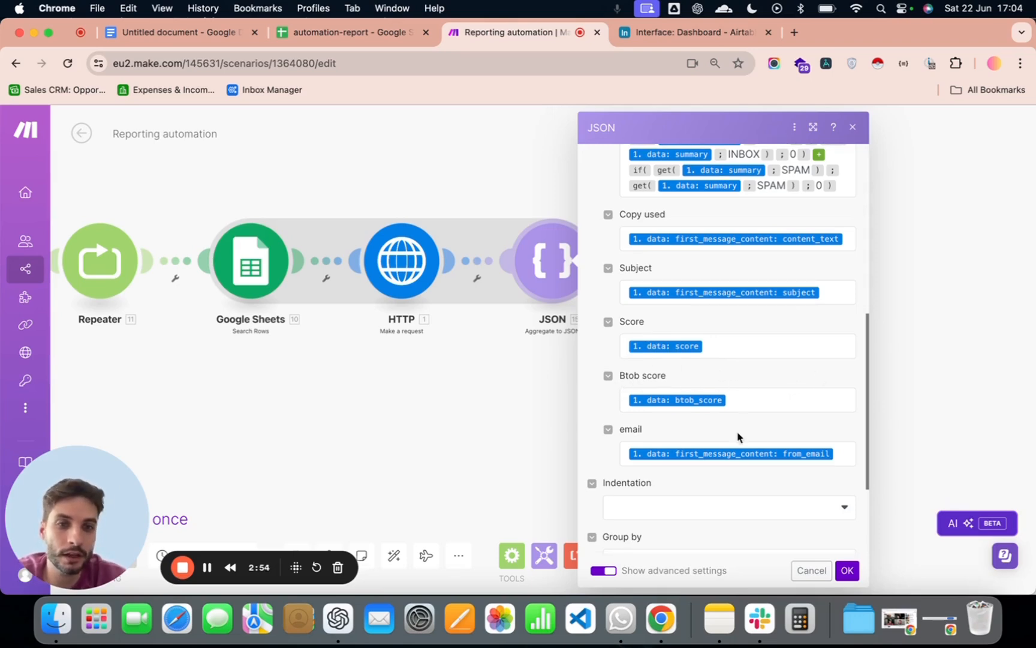
left_click(847, 570)
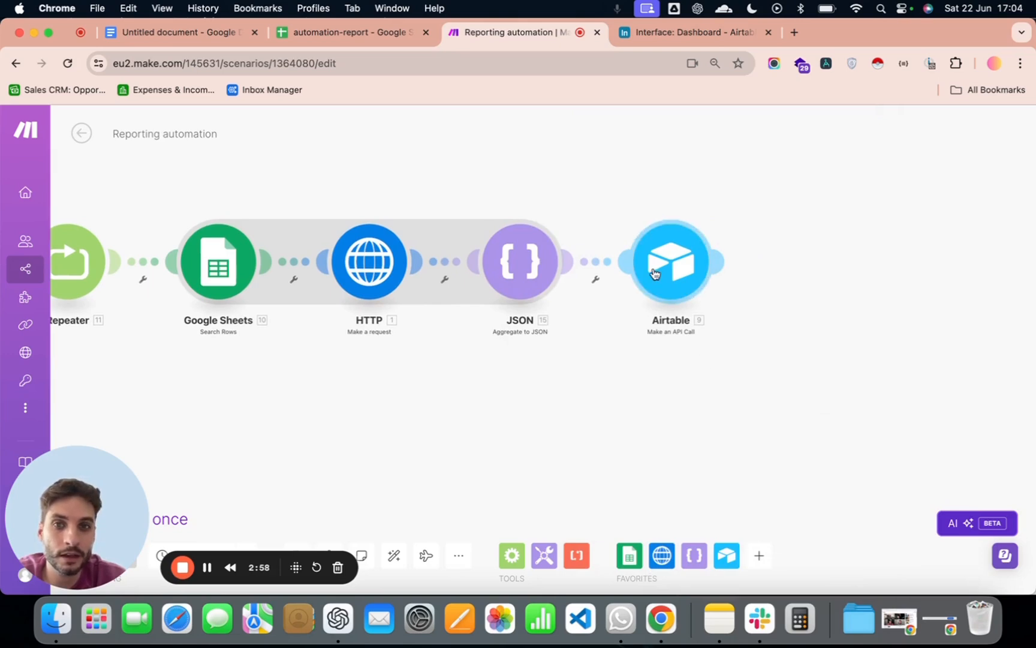
- Review the Airtable API call's URL, method, Content-Type header and records body, and close the module's settings
left_click(714, 264)
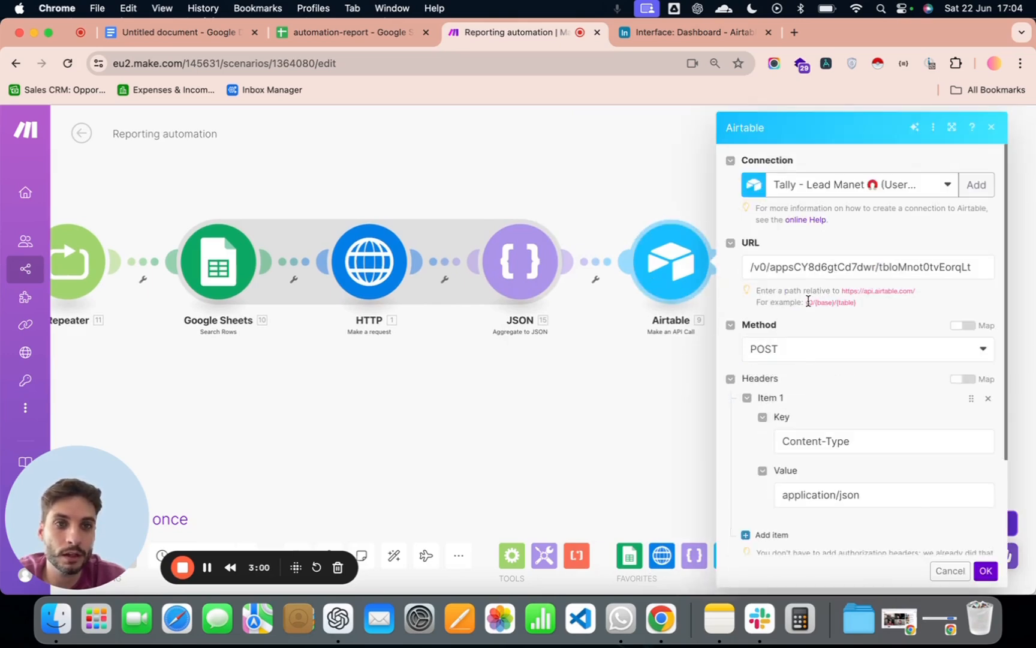
scroll(801, 281, "down", 3)
scroll(840, 348, "down", 1)
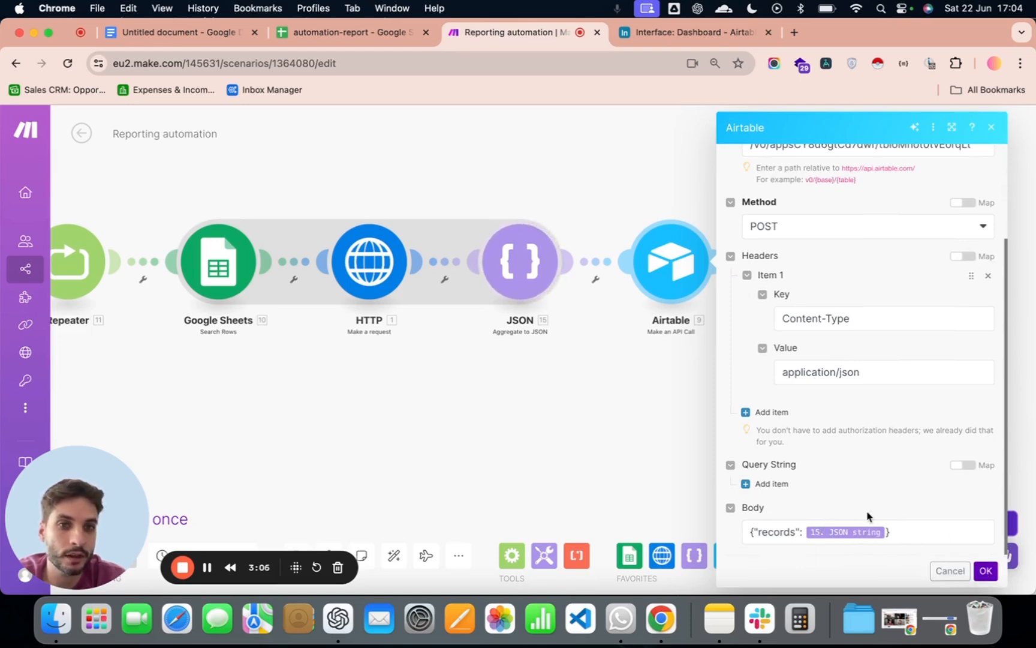
left_click(972, 573)
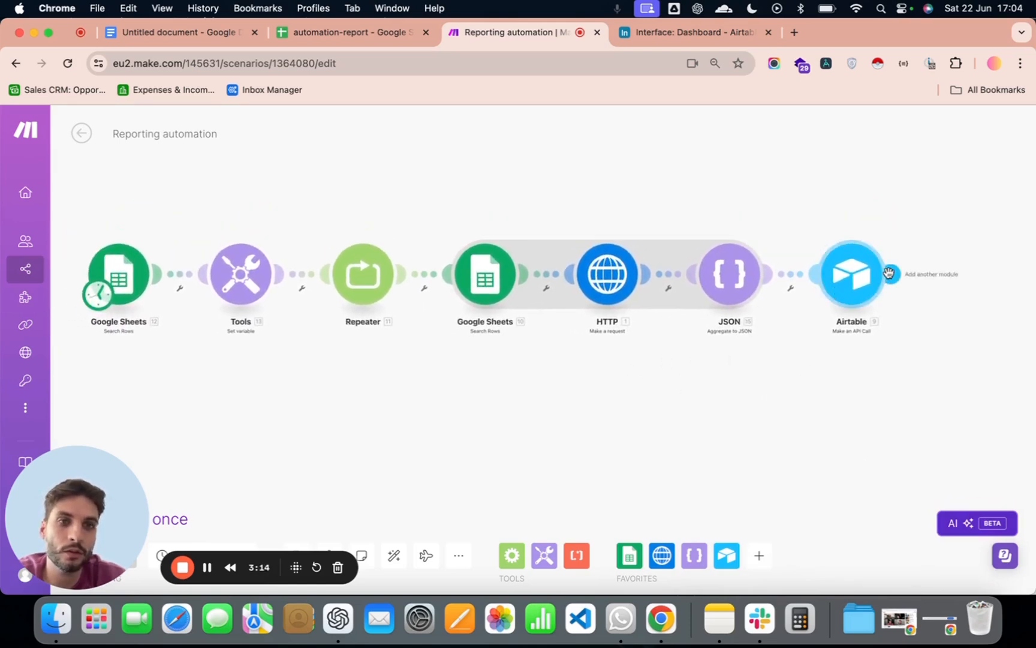
- Add an Email module with the Send an Email action after the Airtable module
left_click(894, 275)
type("email")
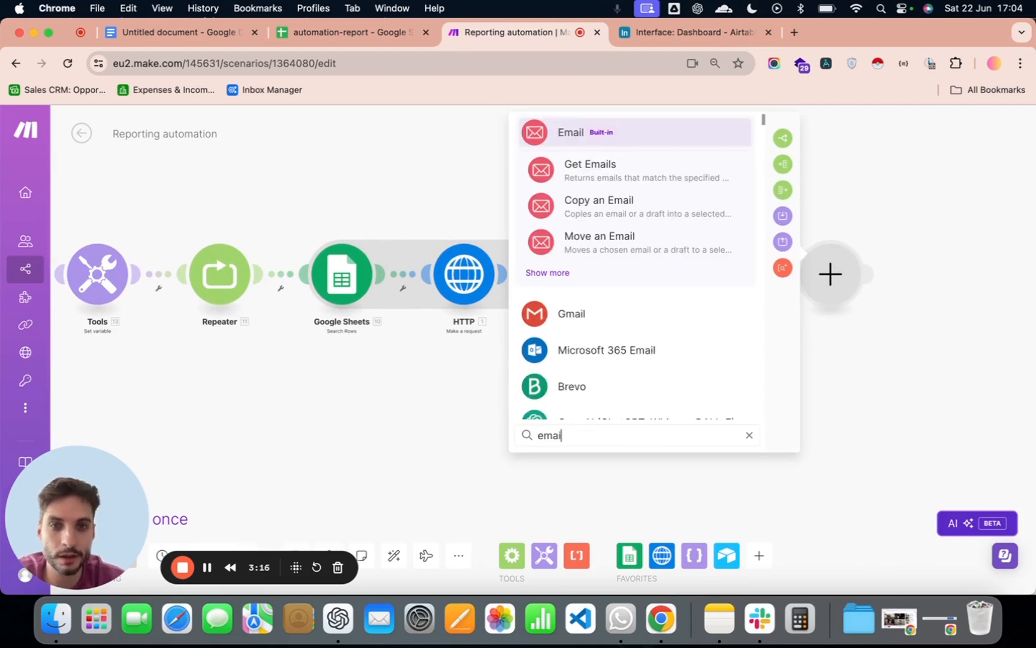
left_click(559, 274)
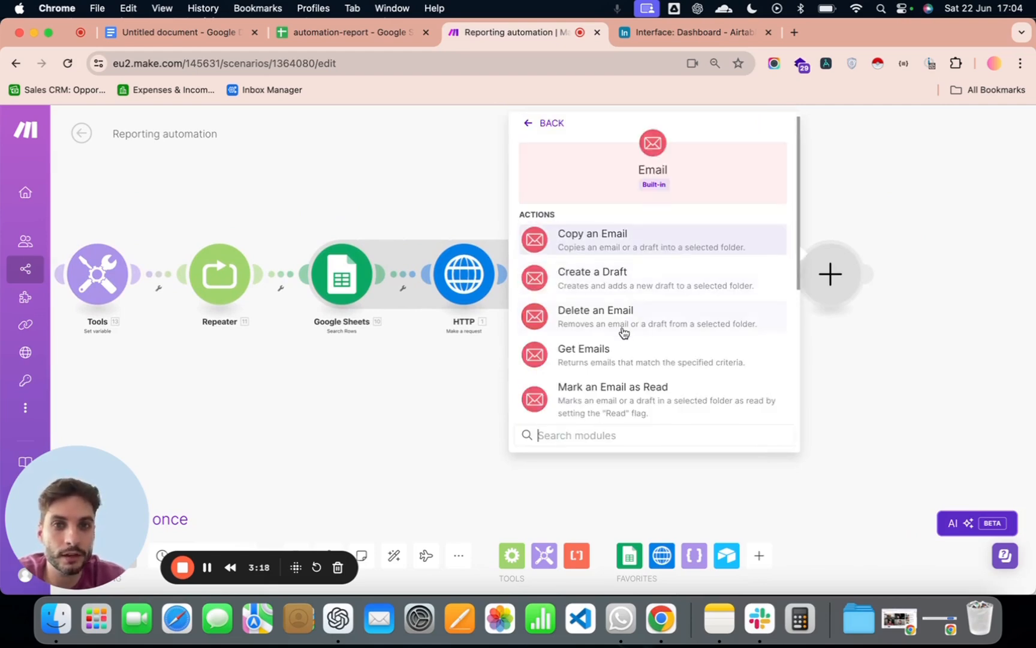
scroll(606, 342, "down", 5)
left_click(611, 302)
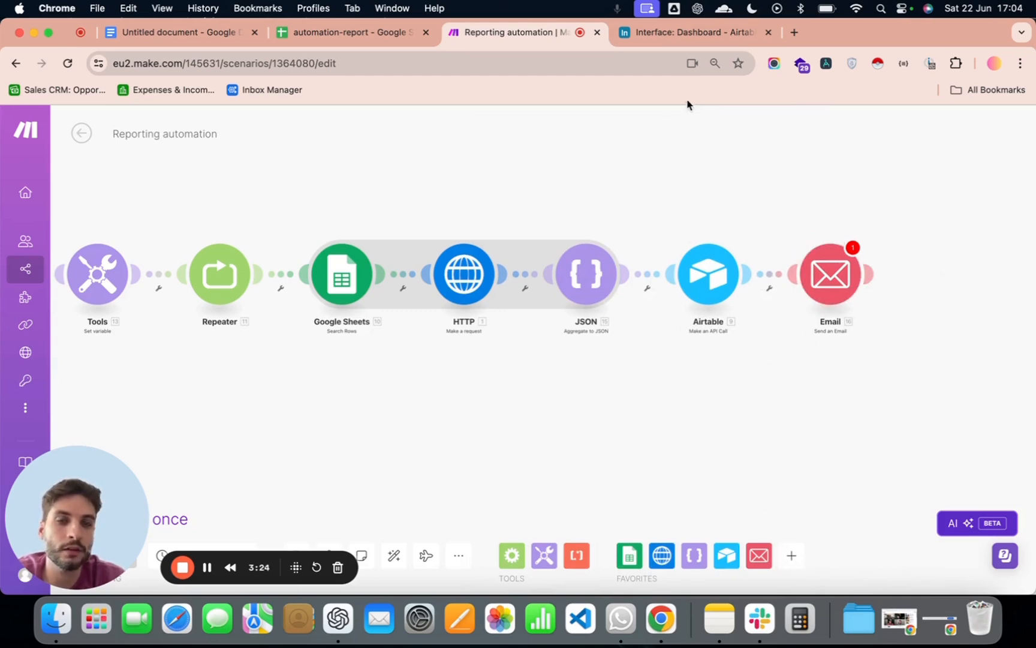
- Switch to the Airtable Deliverability report, open its Health of inboxes data table and review the fields from Created through Btob score
left_click(673, 35)
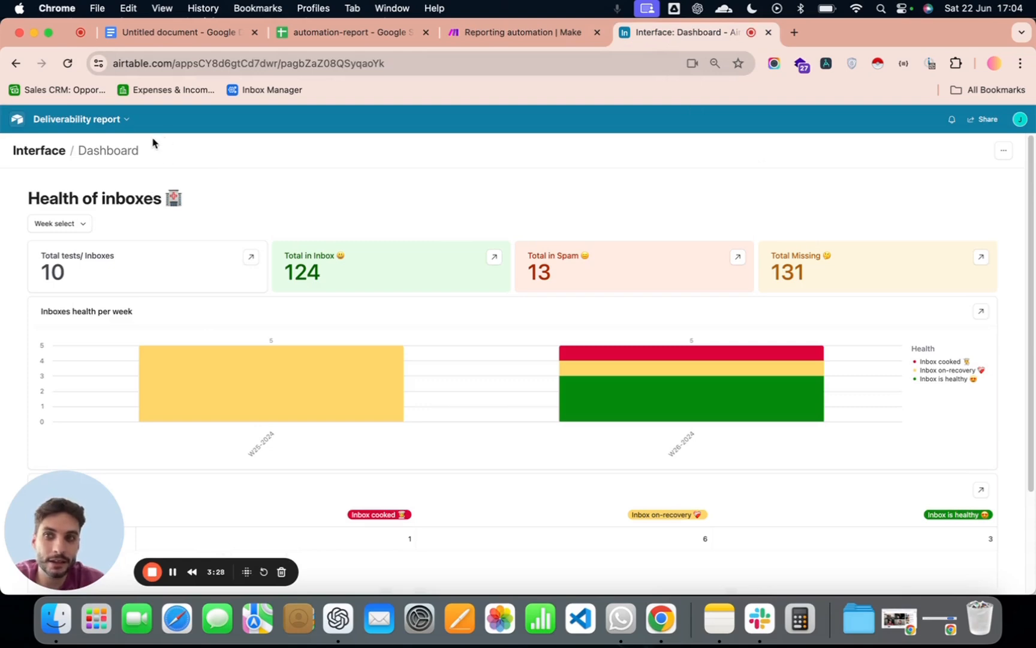
left_click(123, 120)
left_click(94, 151)
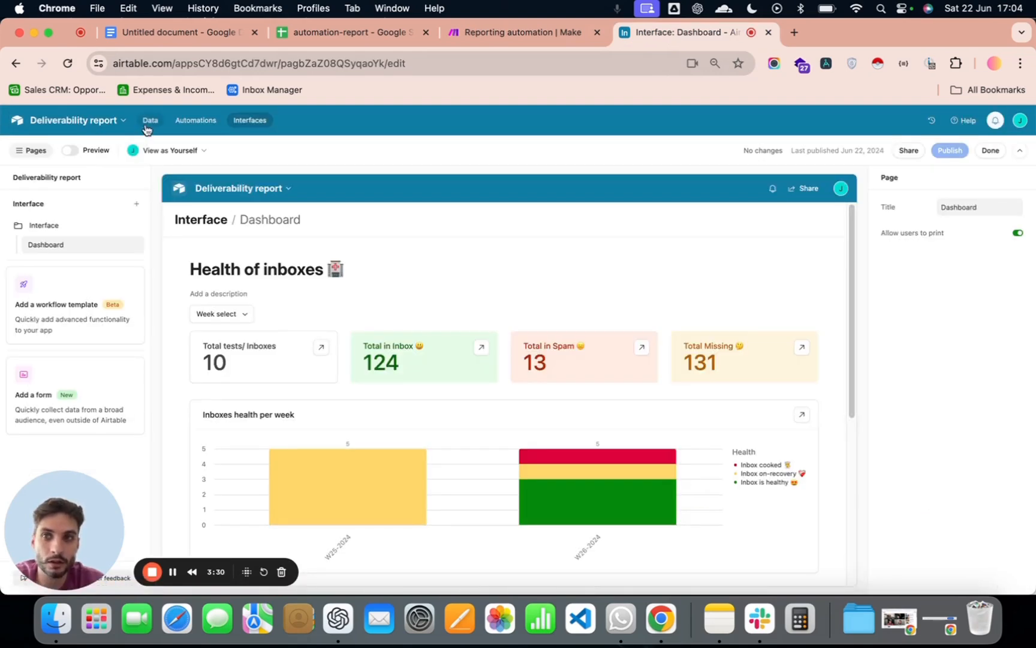
left_click(148, 122)
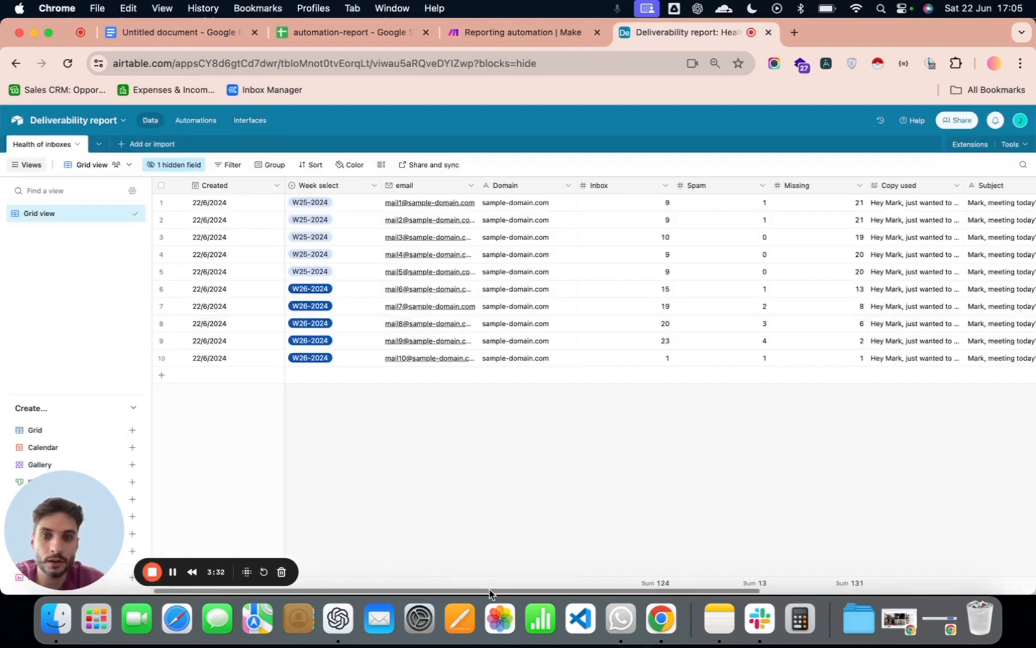
left_click_drag(490, 590, 474, 570)
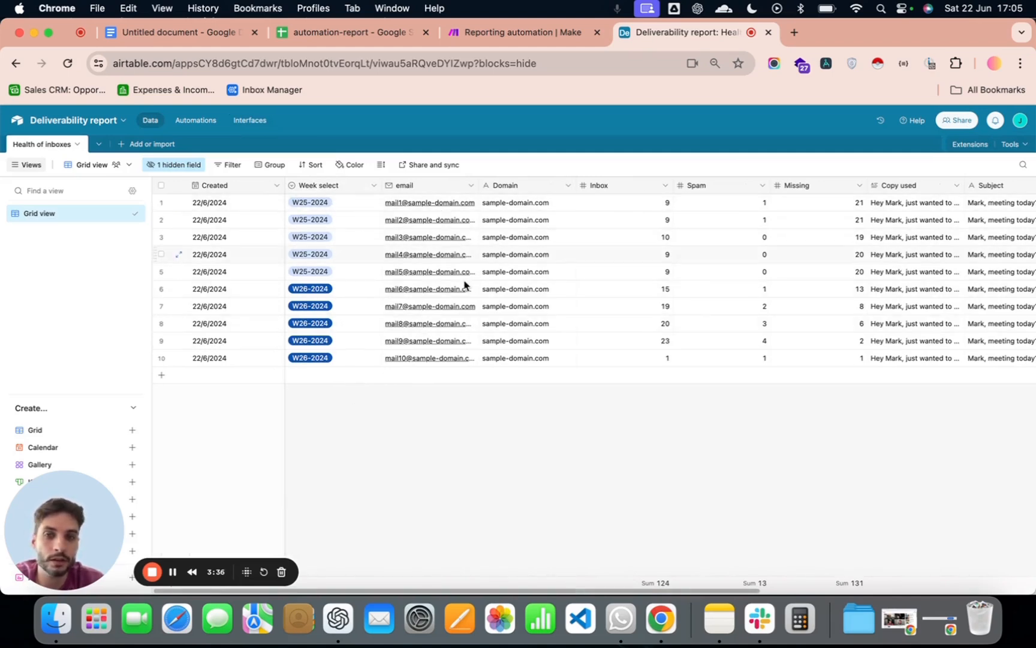
left_click_drag(679, 591, 777, 591)
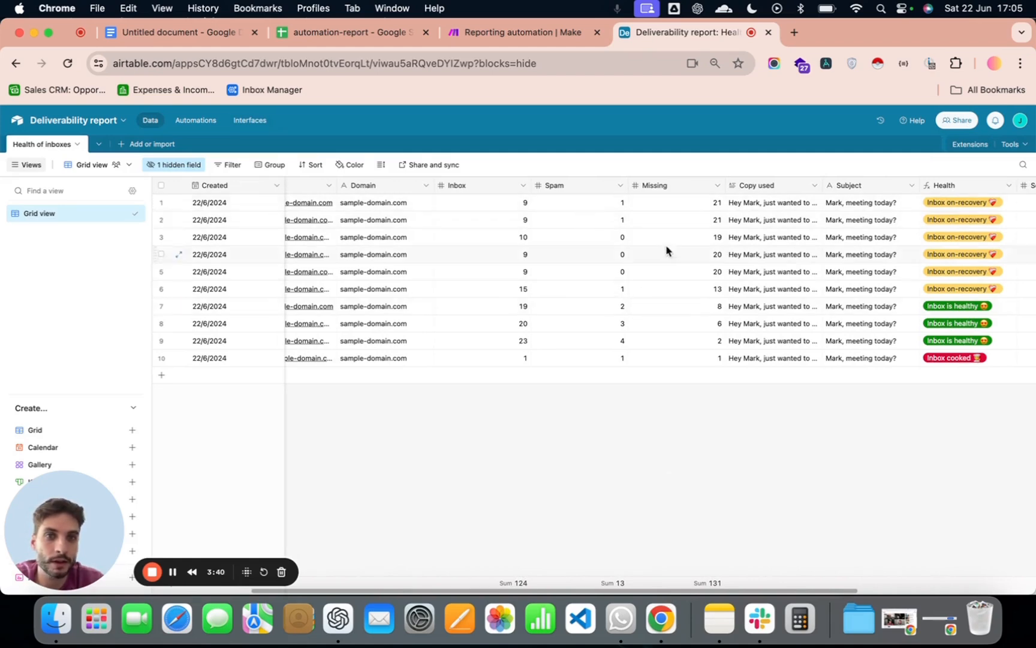
left_click_drag(777, 590, 961, 590)
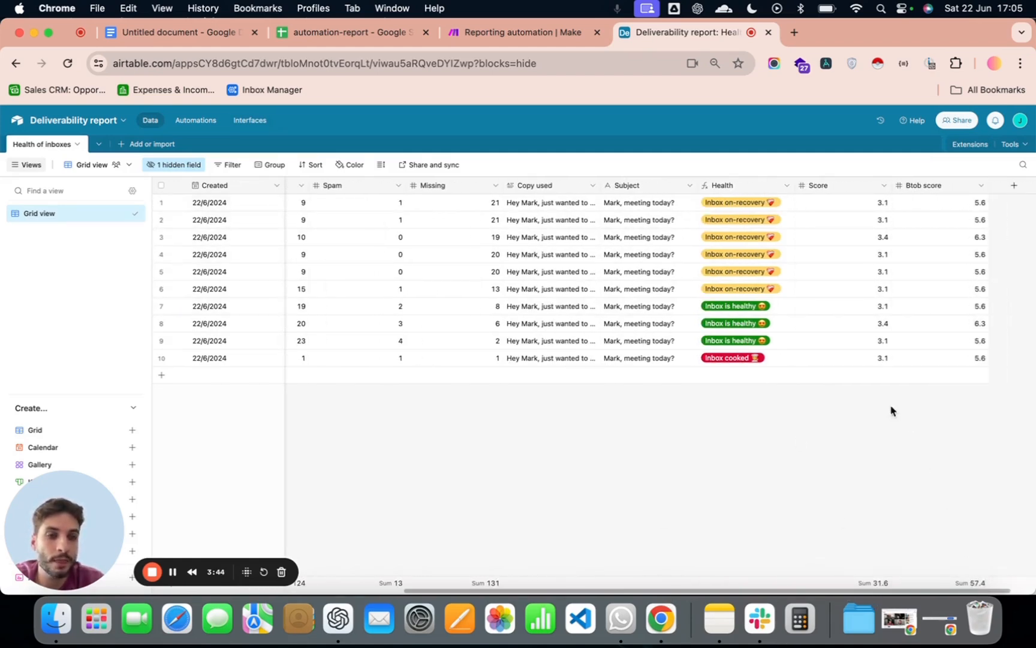
- Open the Health field for editing, examine the Inbox thresholds in its IF formula, and save the field
left_click(783, 191)
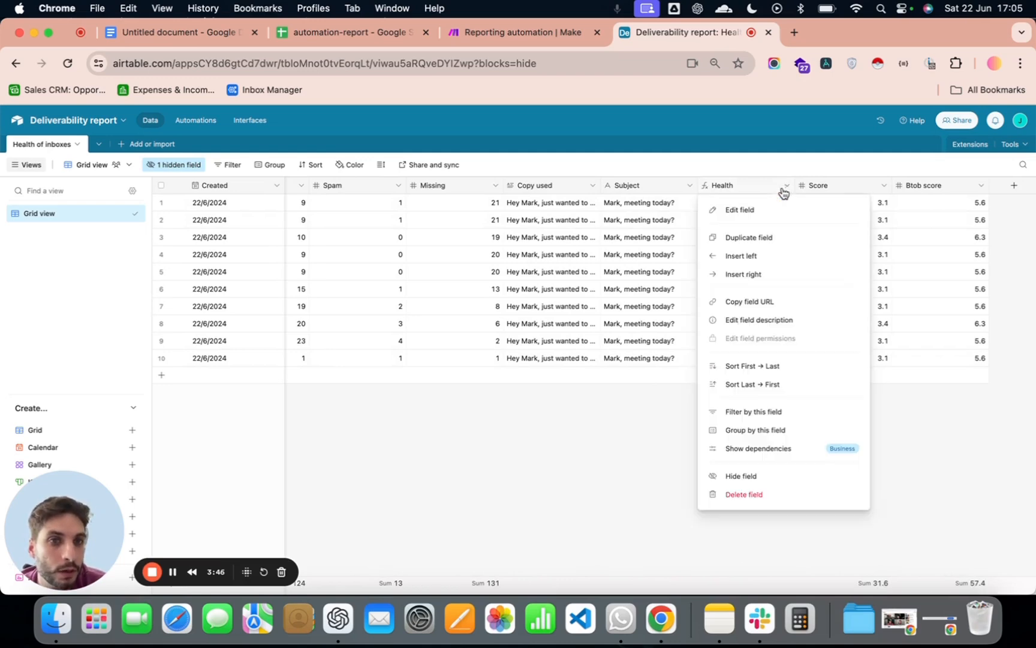
left_click(792, 211)
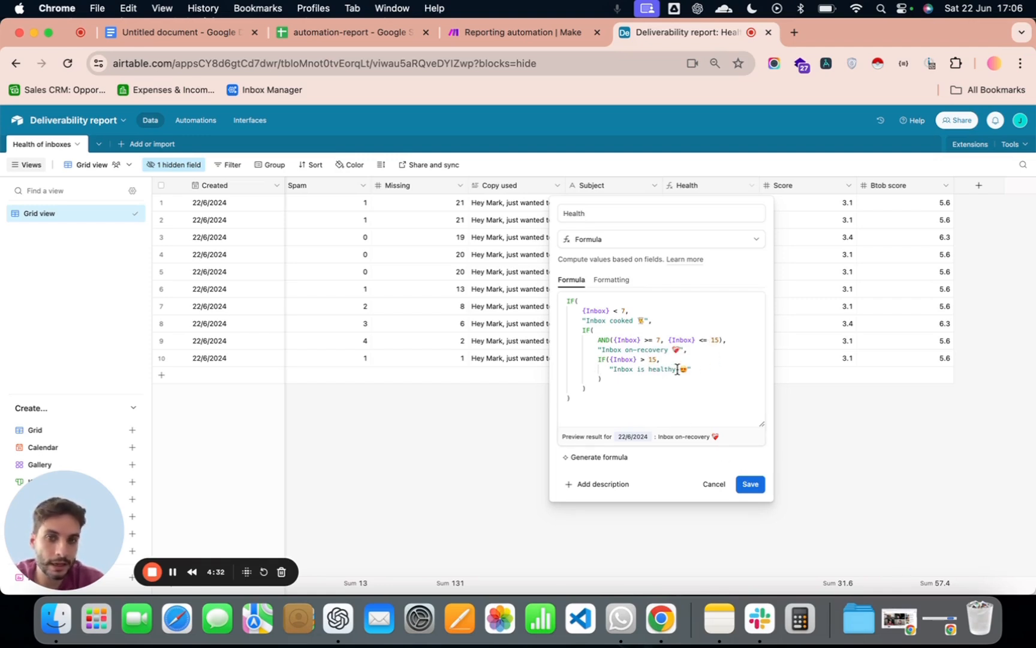
left_click(750, 484)
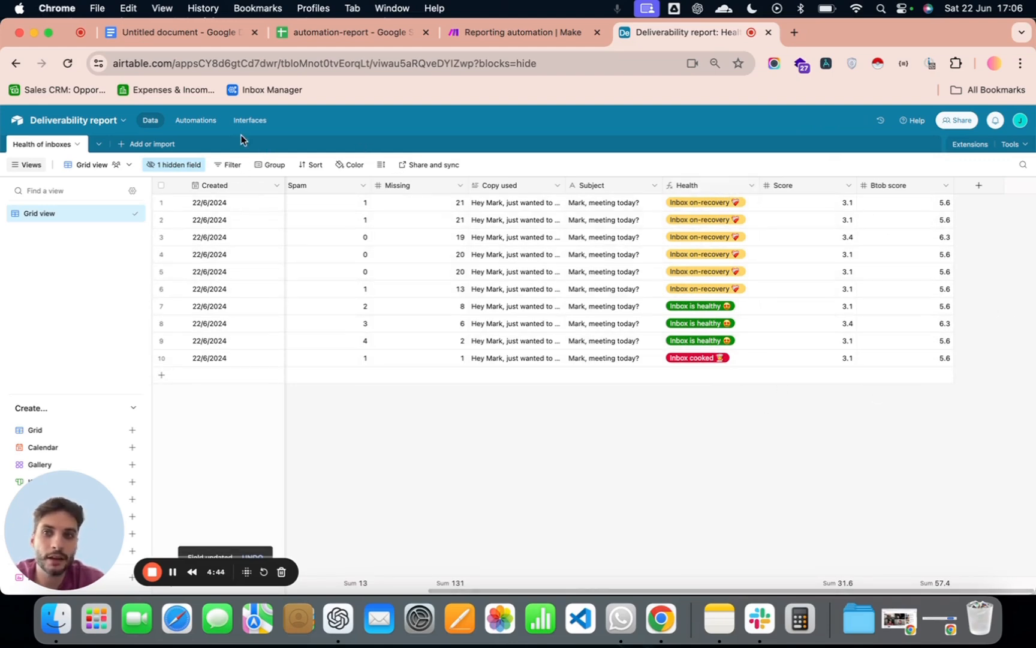
- Return to the Dashboard interface, preview it and look over the page from the summary totals to the pivot table
left_click(250, 120)
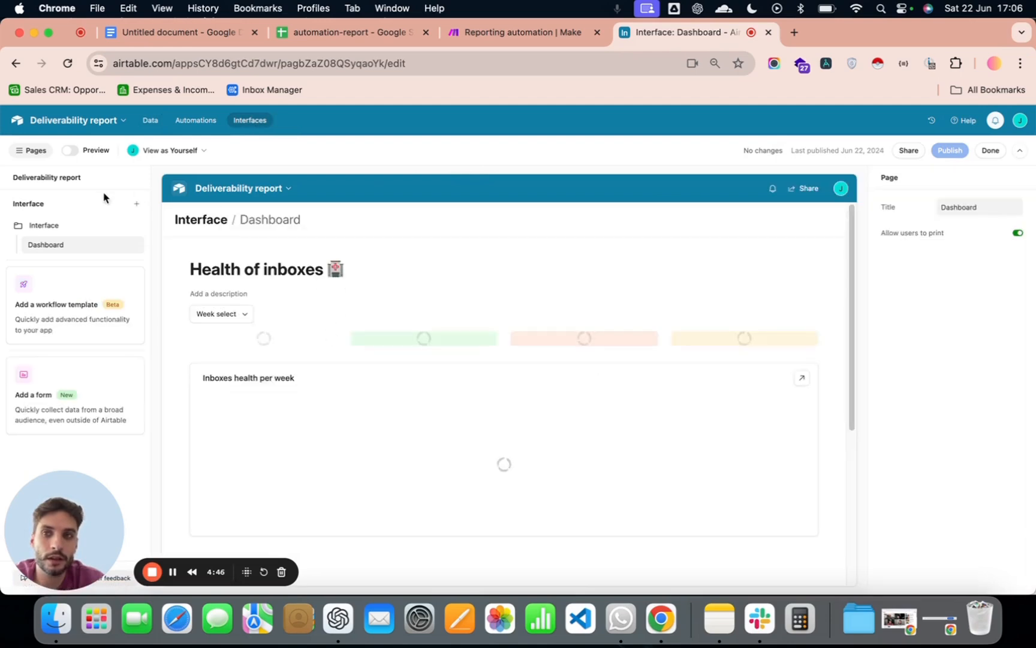
left_click(70, 150)
scroll(275, 231, "down", 3)
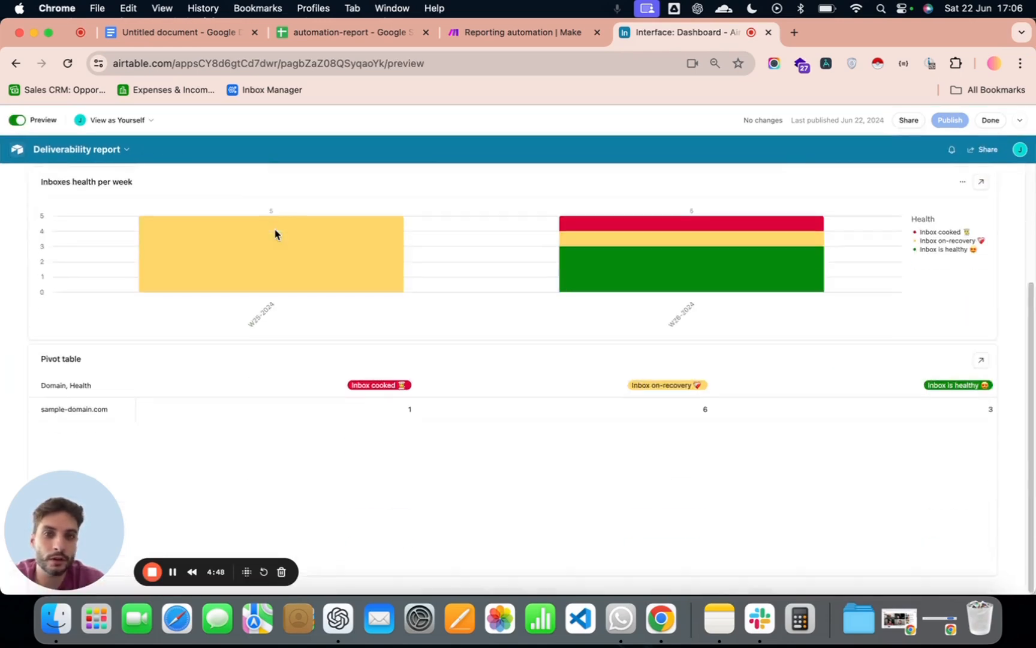
scroll(257, 252, "up", 3)
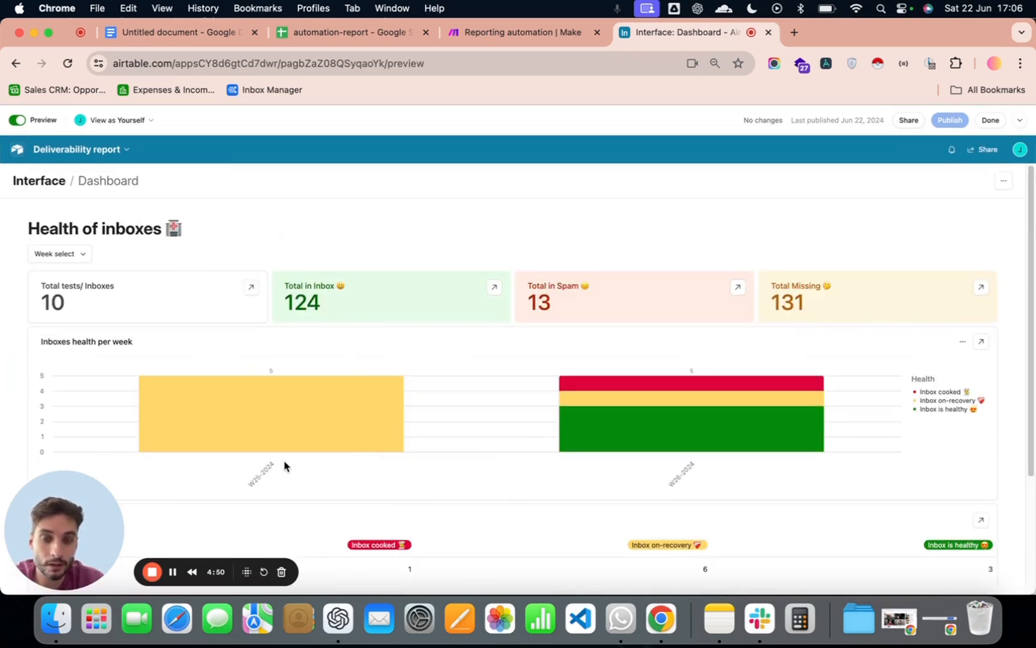
- Examine the inbox health chart's segments for W25-2024 and W26-2024 and the pivot table of health by domain
mouse_move(222, 400)
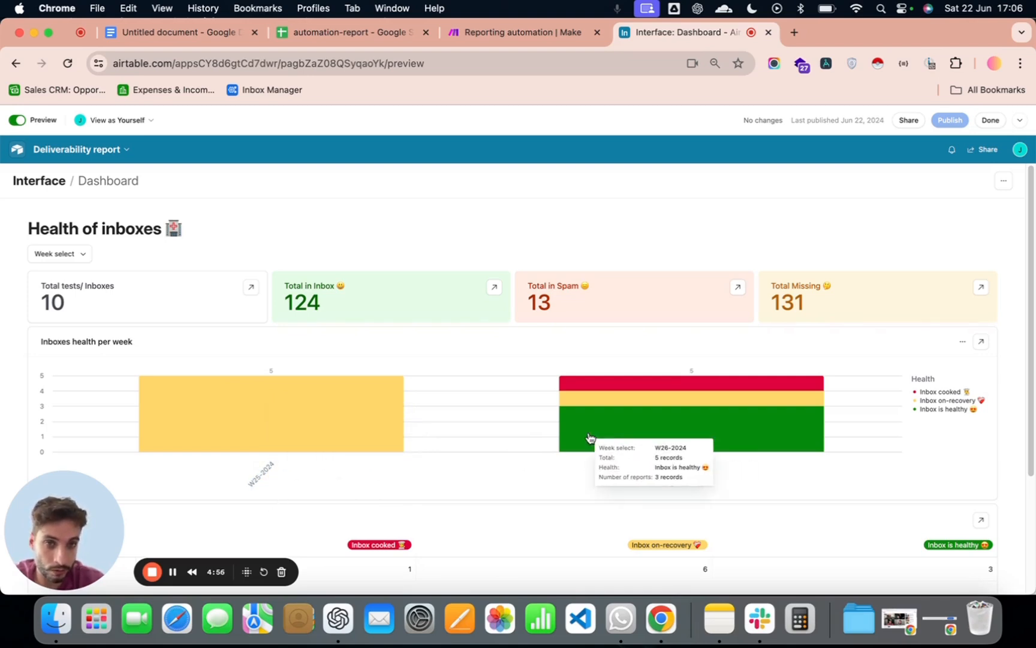
mouse_move(250, 421)
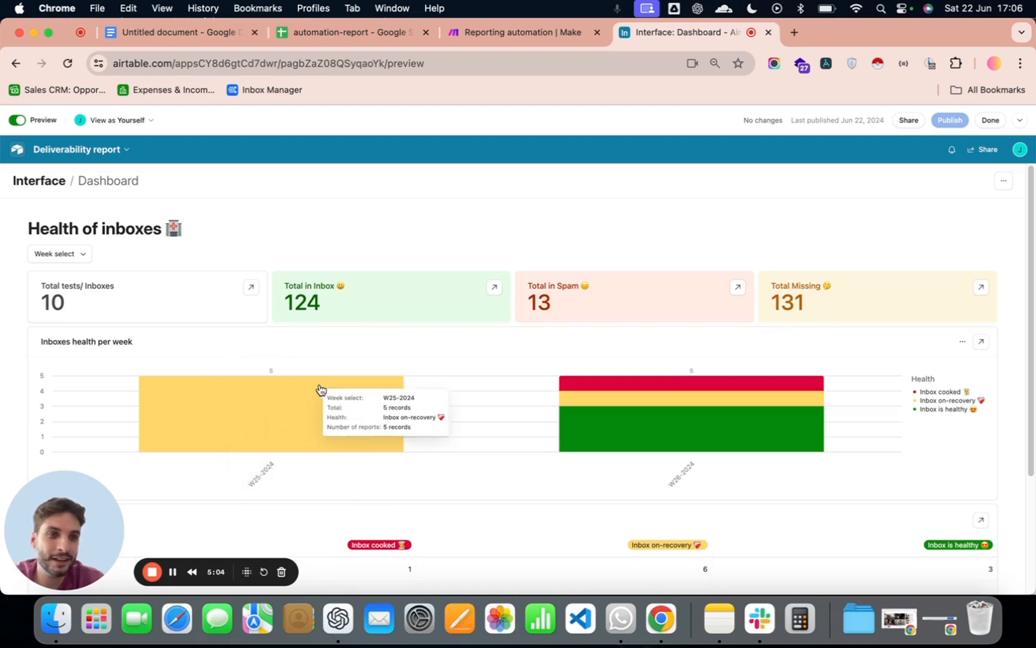
mouse_move(673, 451)
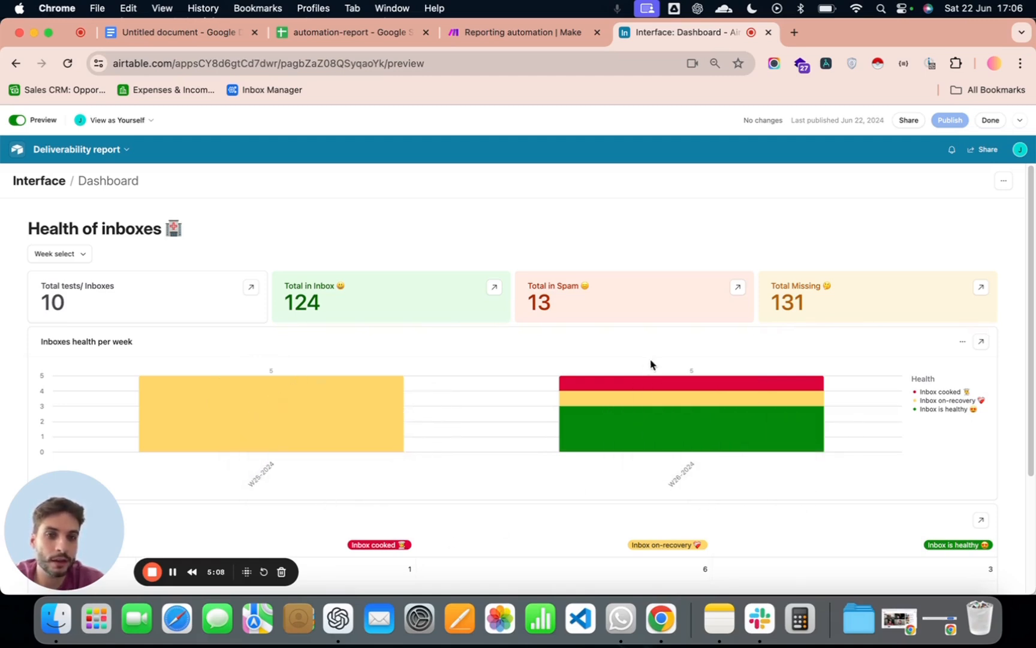
mouse_move(639, 382)
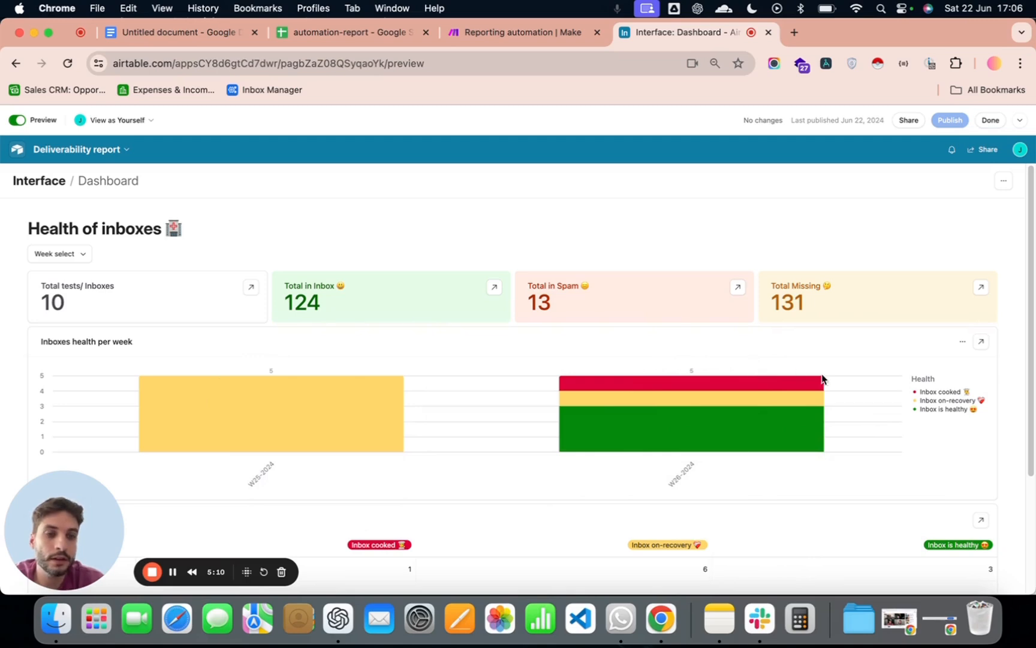
mouse_move(696, 433)
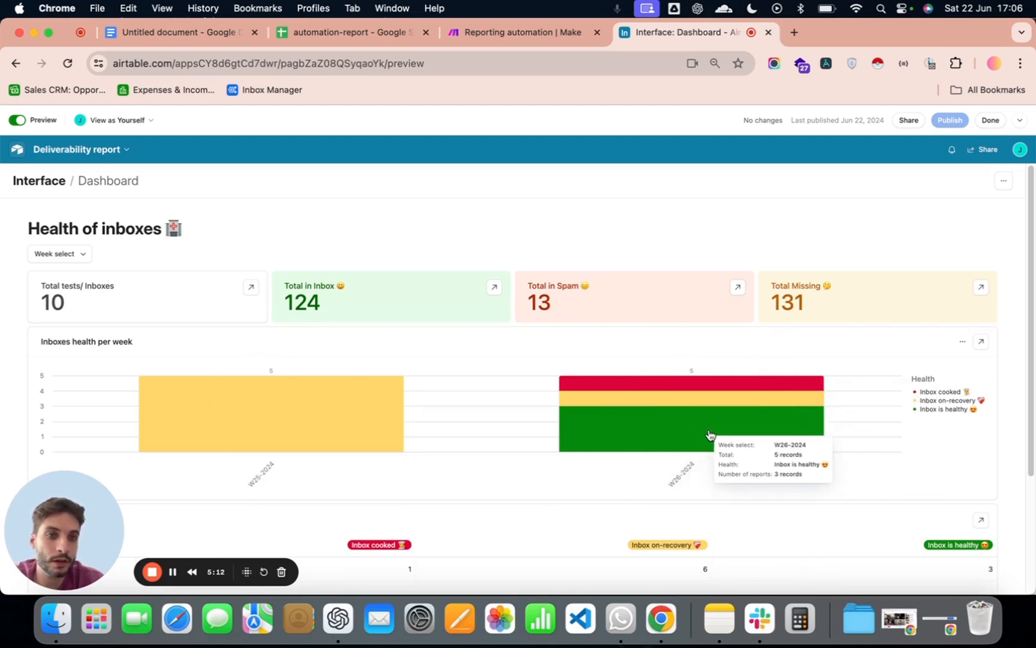
mouse_move(713, 402)
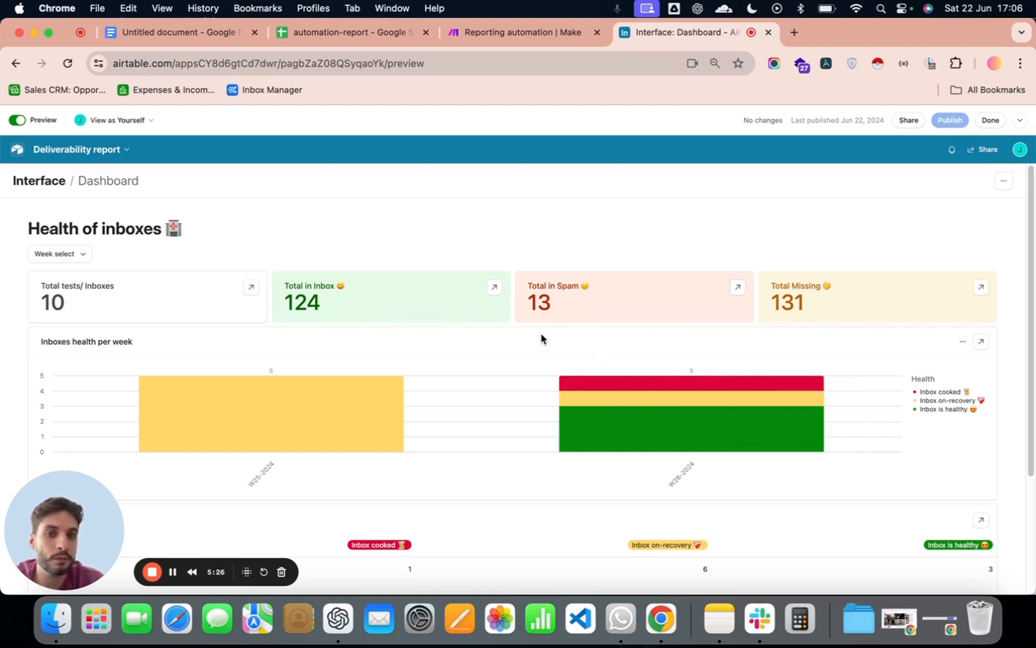
scroll(521, 306, "down", 5)
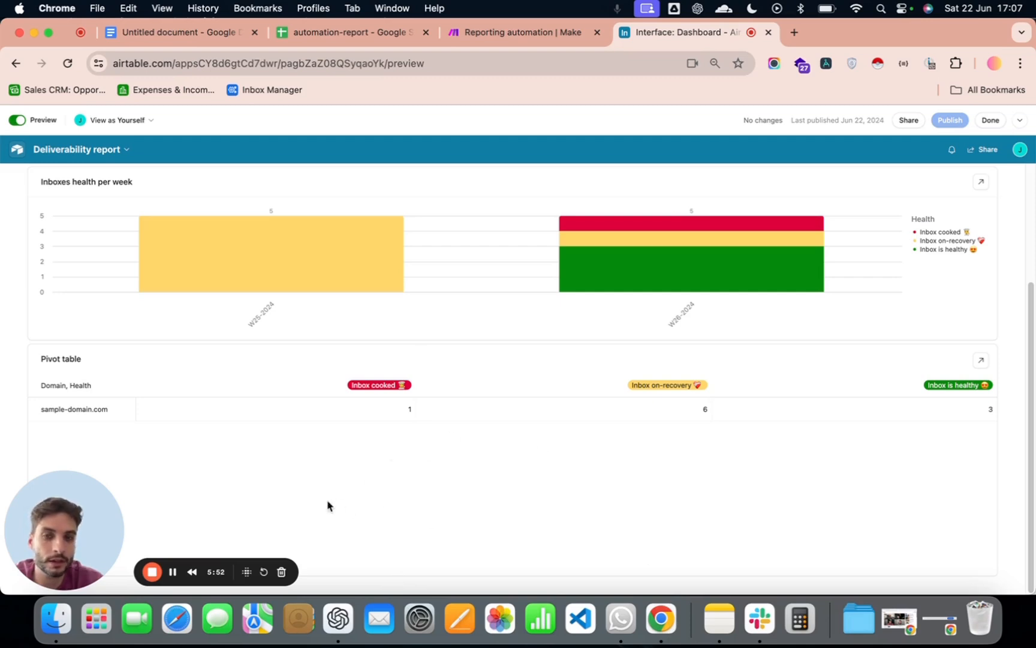
scroll(851, 418, "up", 5)
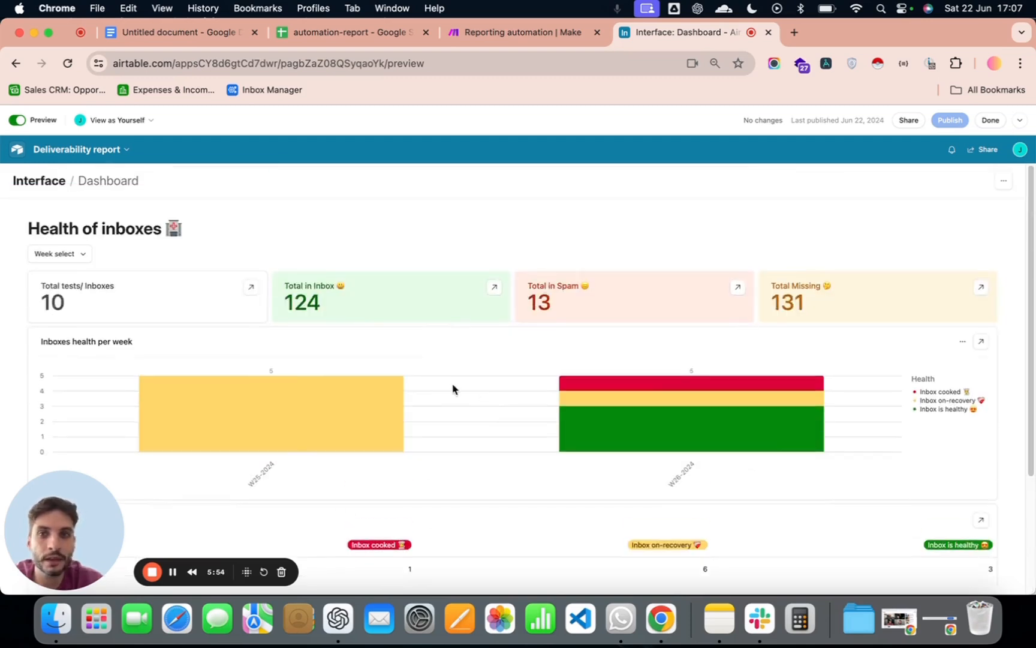
- Filter the dashboard by week to show only W26-2024
left_click(83, 254)
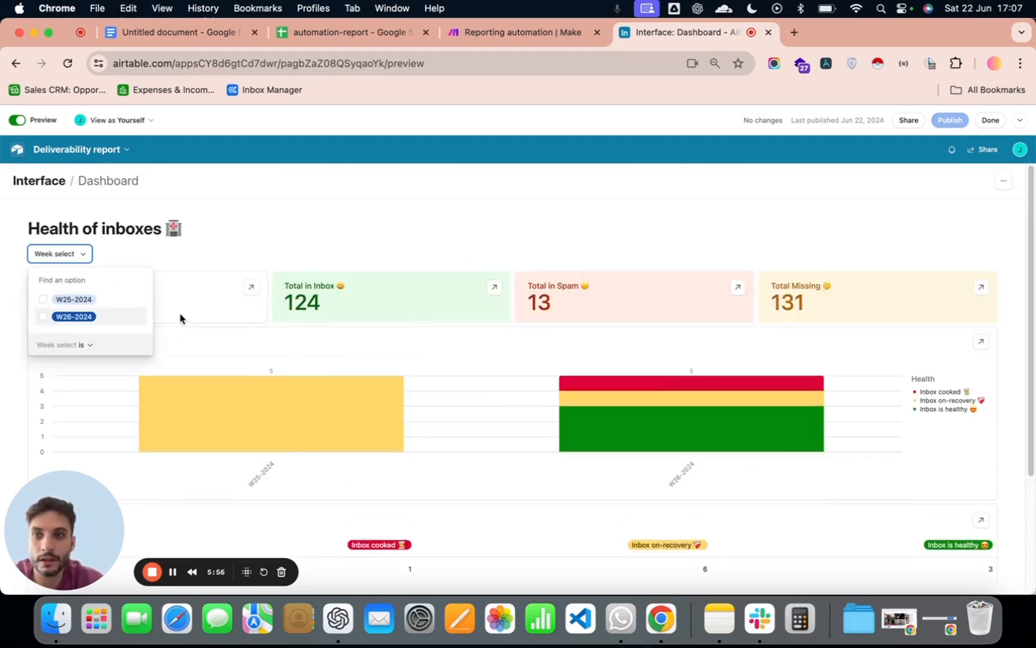
left_click(108, 318)
left_click(434, 219)
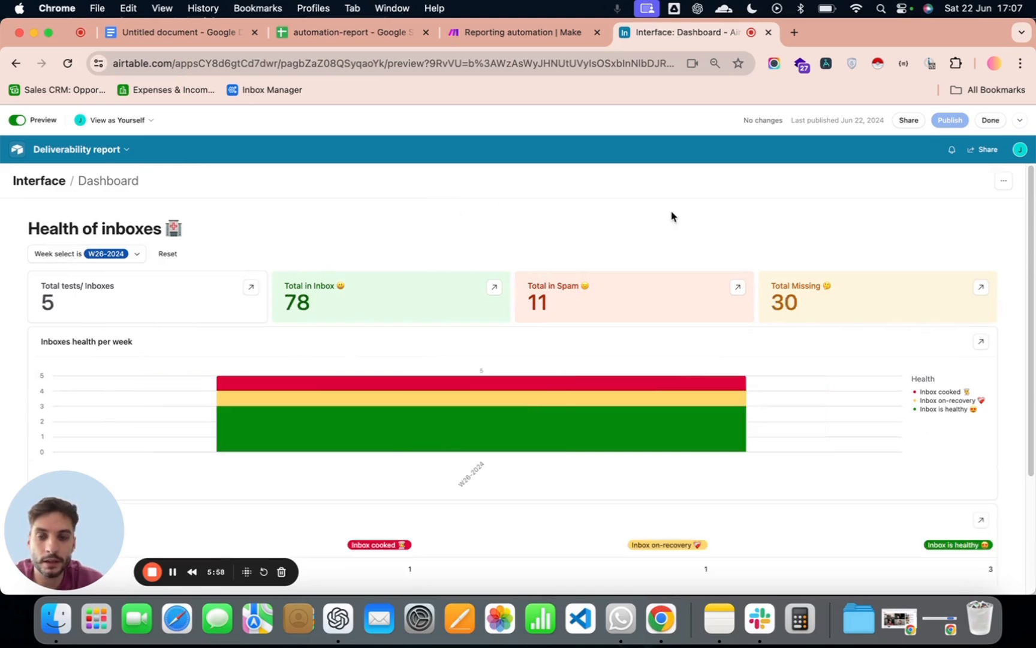
- Review the W26-2024 totals, health chart and pivot table on the filtered dashboard
scroll(153, 310, "down", 5)
scroll(139, 352, "up", 5)
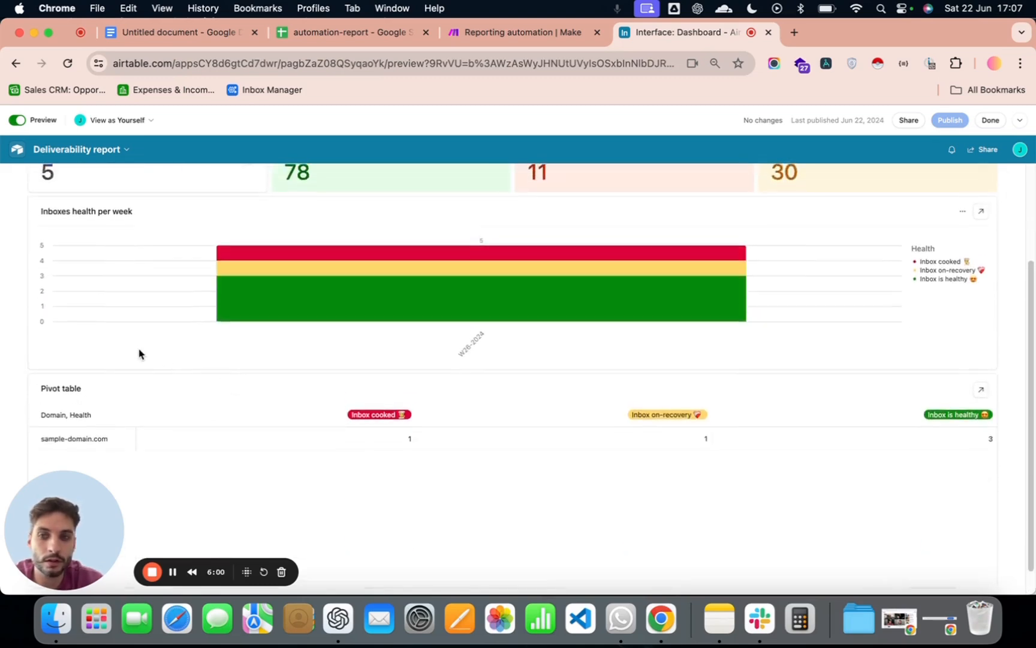
mouse_move(285, 382)
scroll(284, 383, "down", 5)
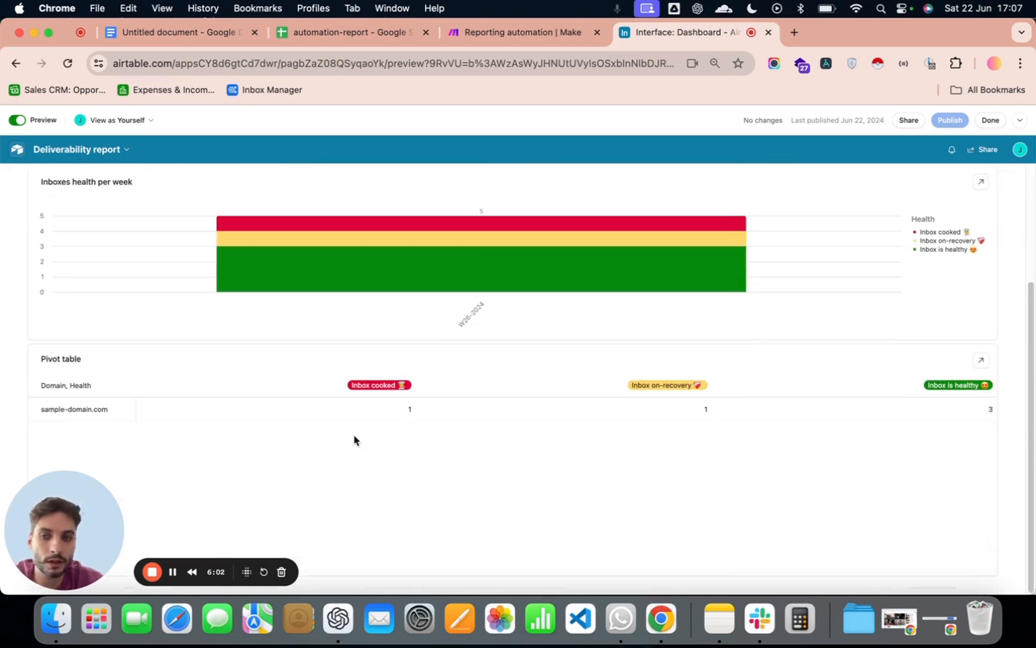
scroll(360, 435, "up", 5)
mouse_move(374, 430)
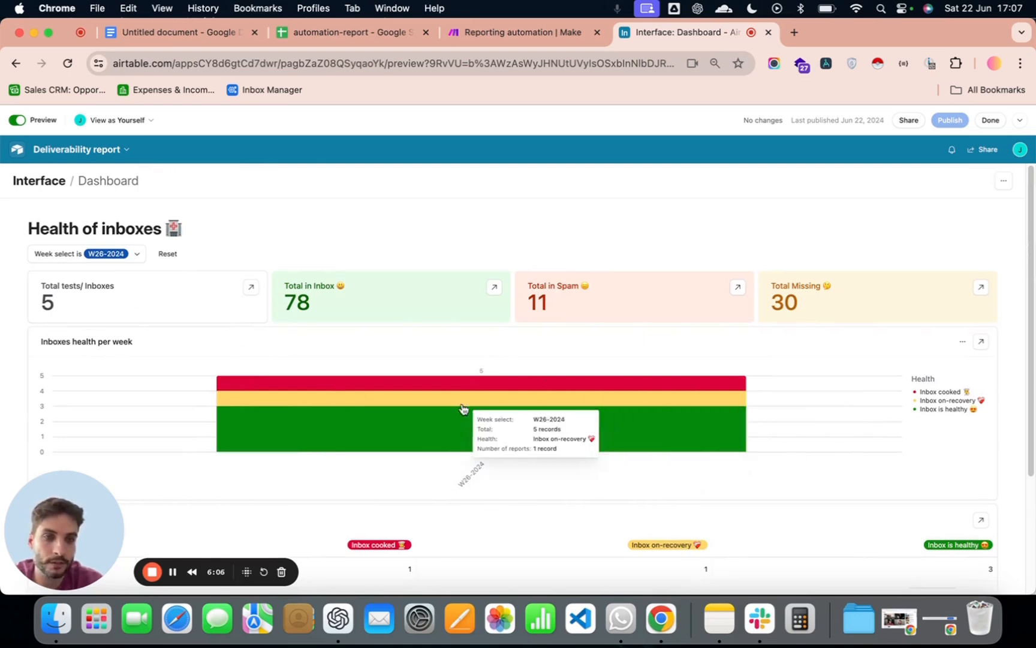
- Go through the W26-2024 summary cards for total tests, inbox, spam and missing, highlighting their labels and figures
mouse_move(330, 406)
left_click_drag(50, 292, 120, 289)
double_click(53, 289)
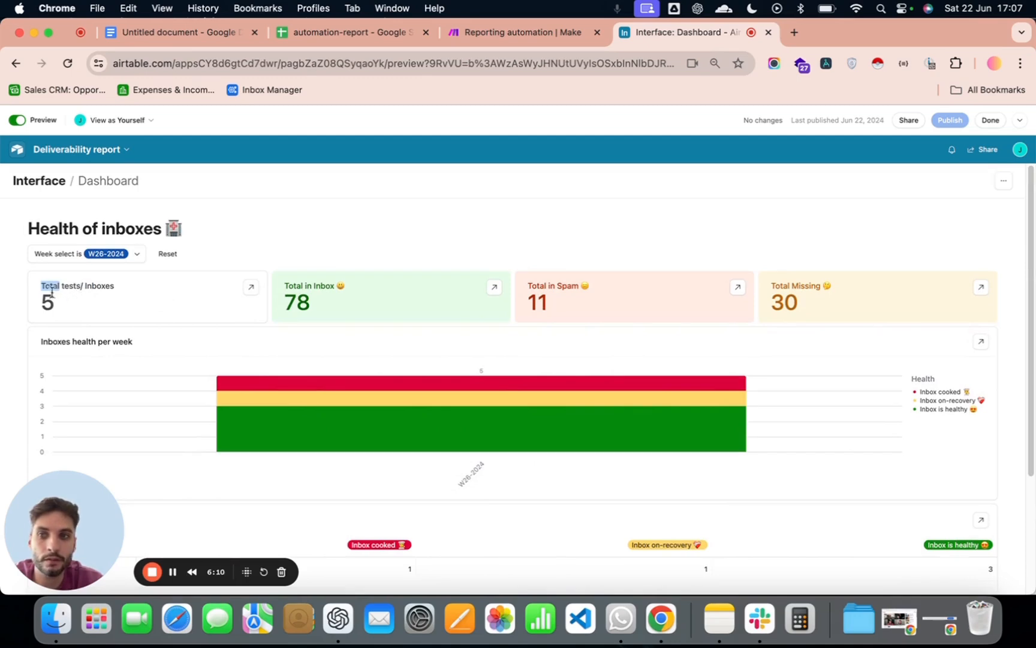
triple_click(56, 290)
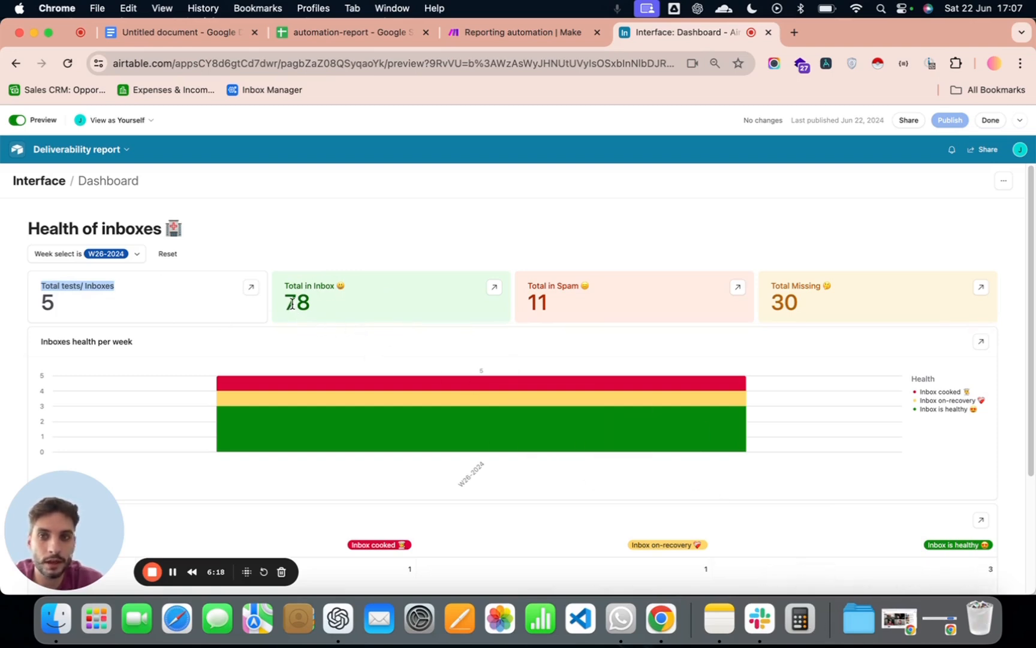
left_click_drag(285, 304, 344, 312)
left_click_drag(528, 303, 707, 317)
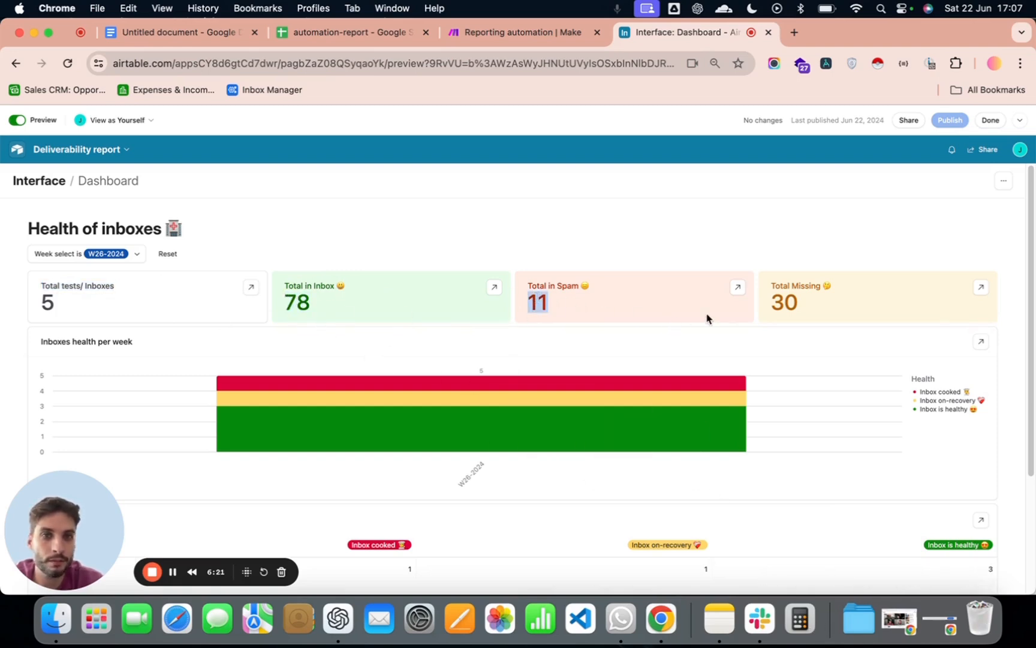
left_click(795, 302)
left_click_drag(778, 302, 802, 306)
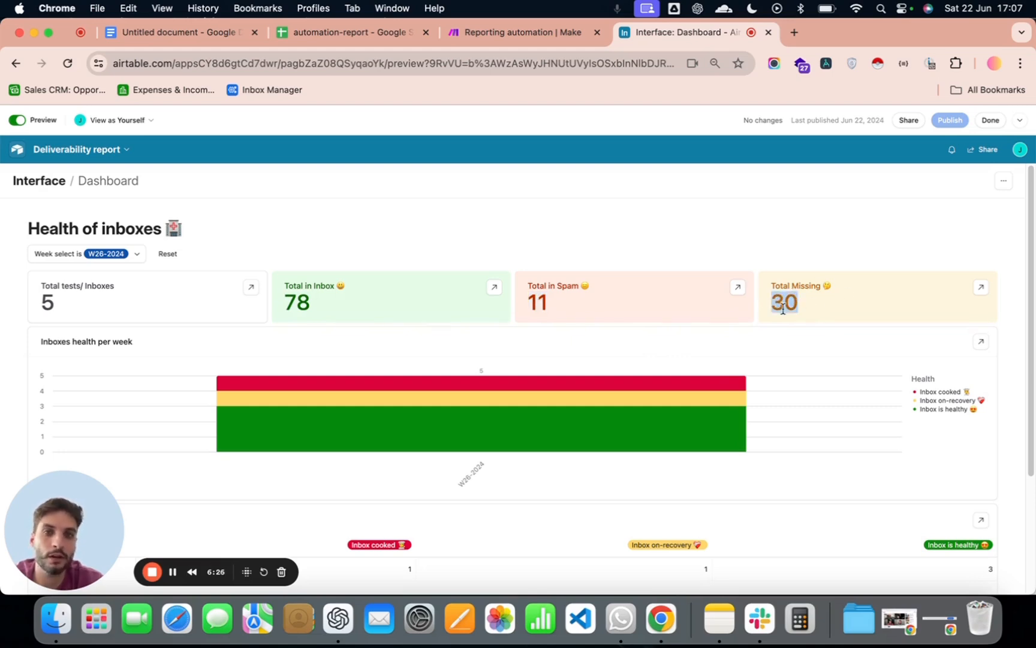
left_click_drag(780, 287, 837, 291)
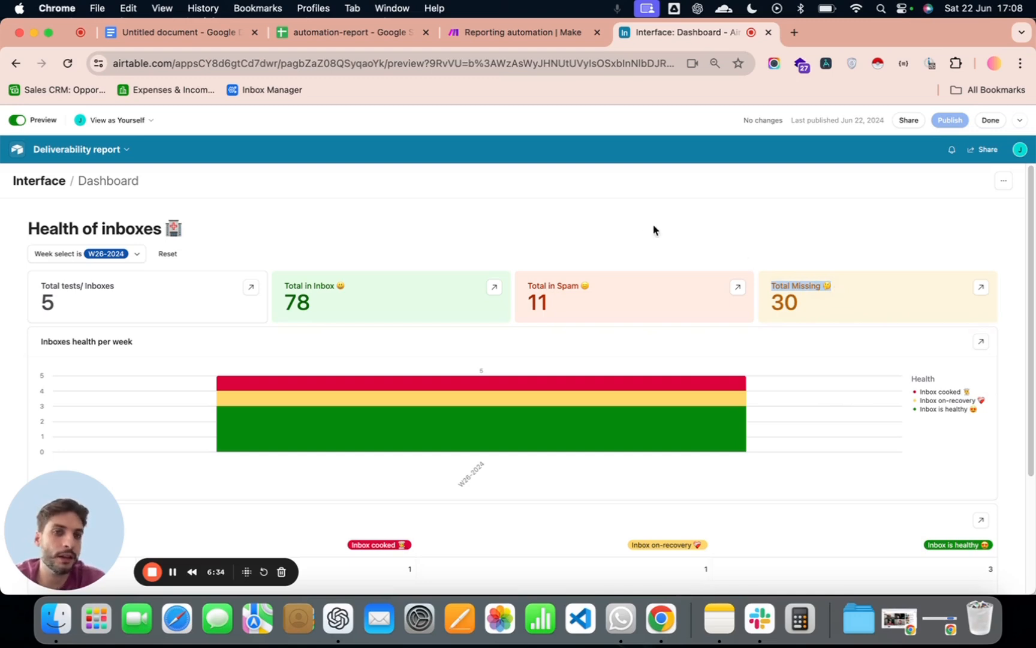
- Open the record list behind the Total in Inbox card and inspect the details of its first sample-domain.com record
scroll(583, 268, "down", 3)
scroll(693, 312, "up", 3)
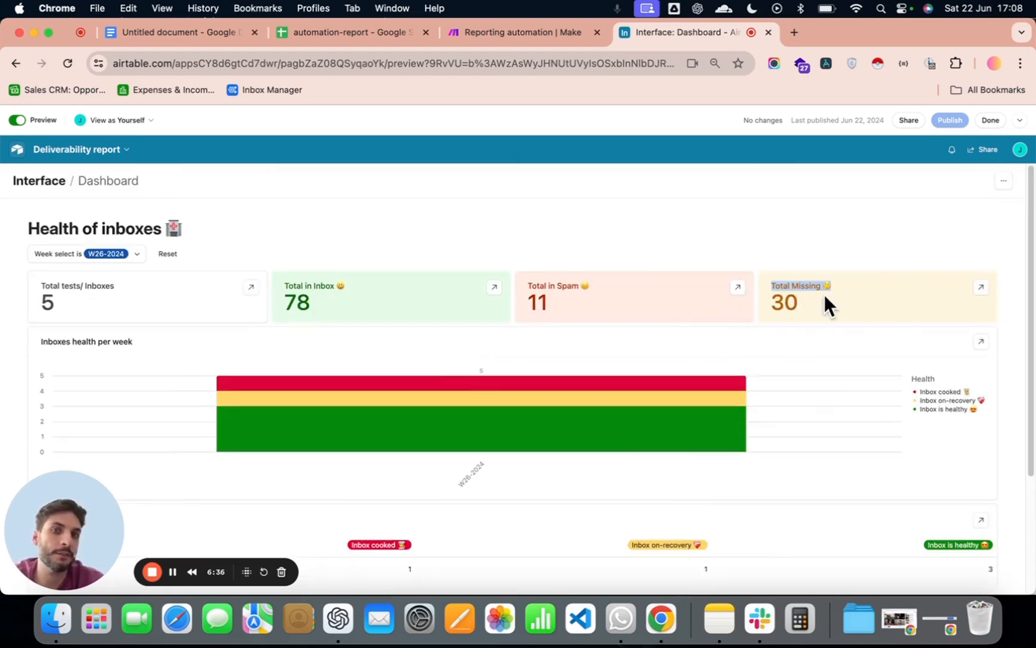
scroll(529, 340, "down", 3)
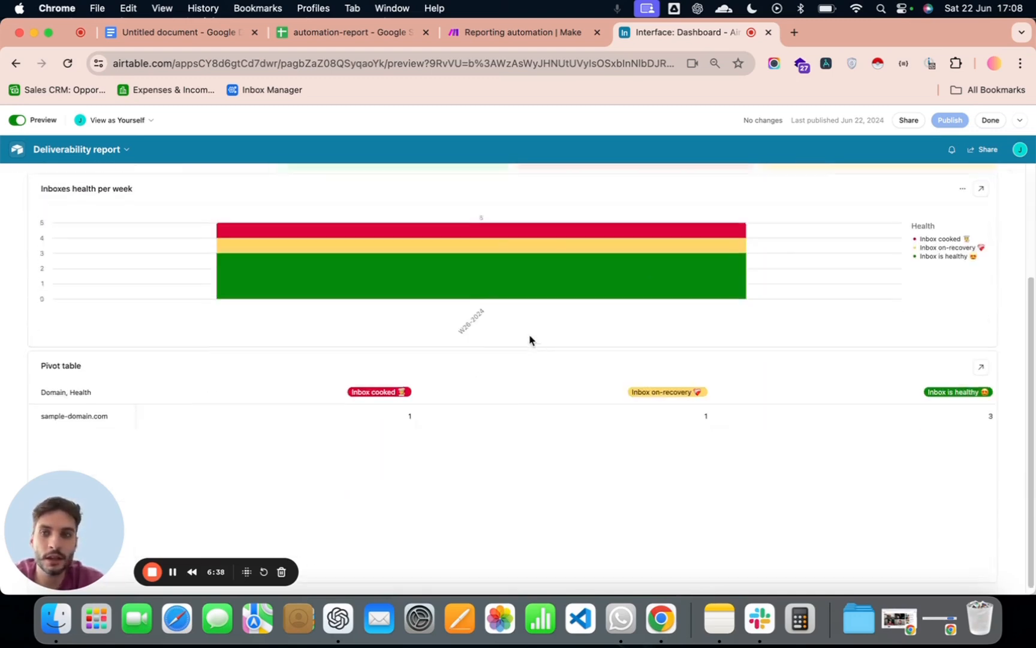
scroll(550, 338, "up", 3)
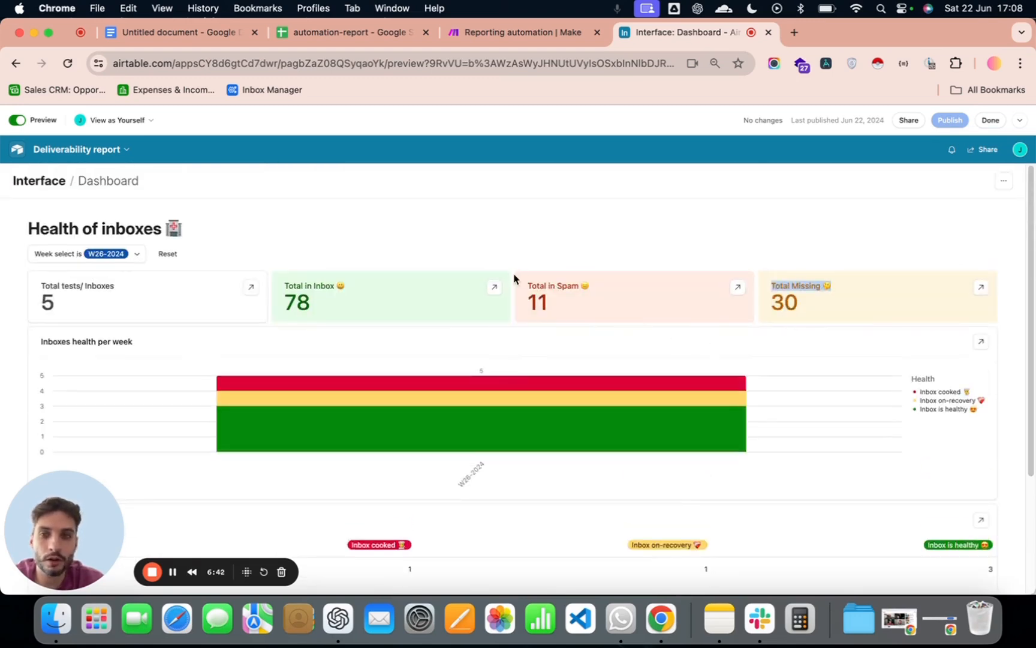
left_click(494, 287)
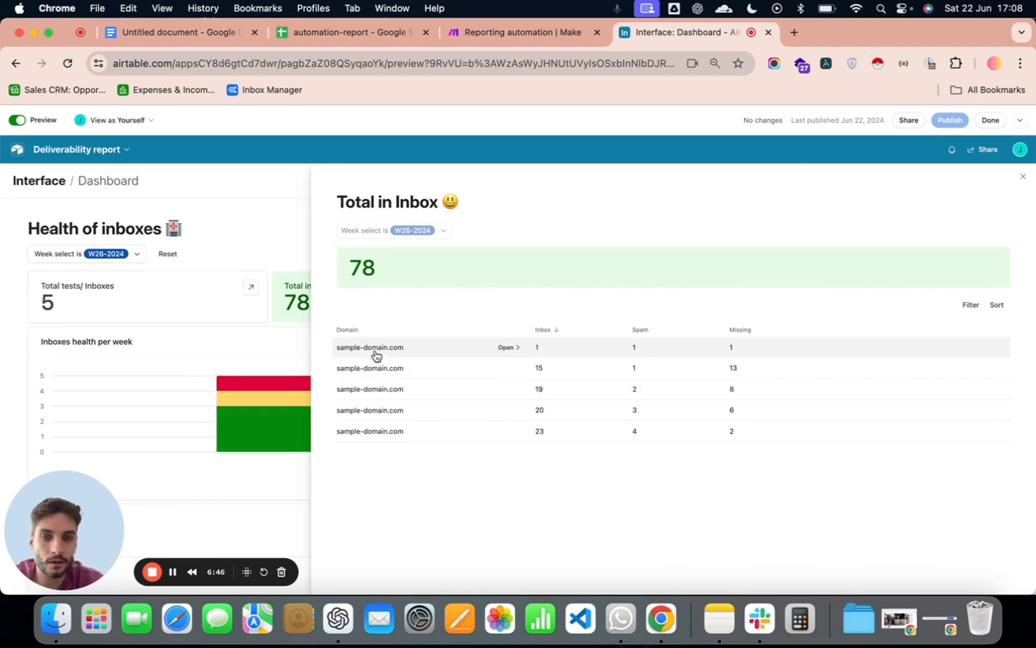
left_click(512, 348)
left_click_drag(701, 211, 859, 213)
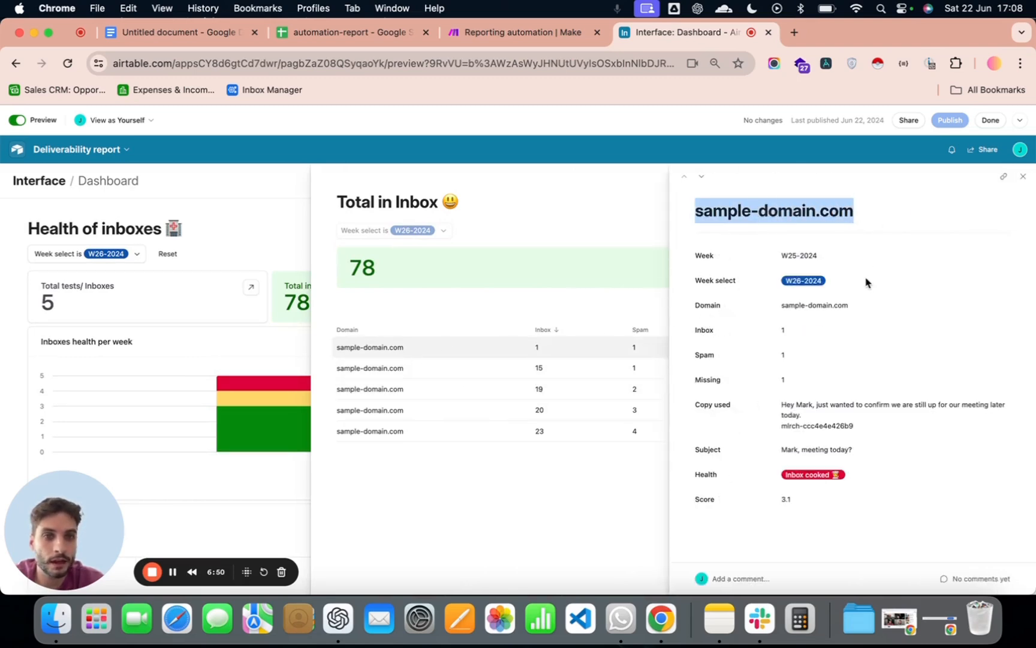
- View the details of the other four sample-domain.com records one after another, and return to the dashboard
left_click(509, 368)
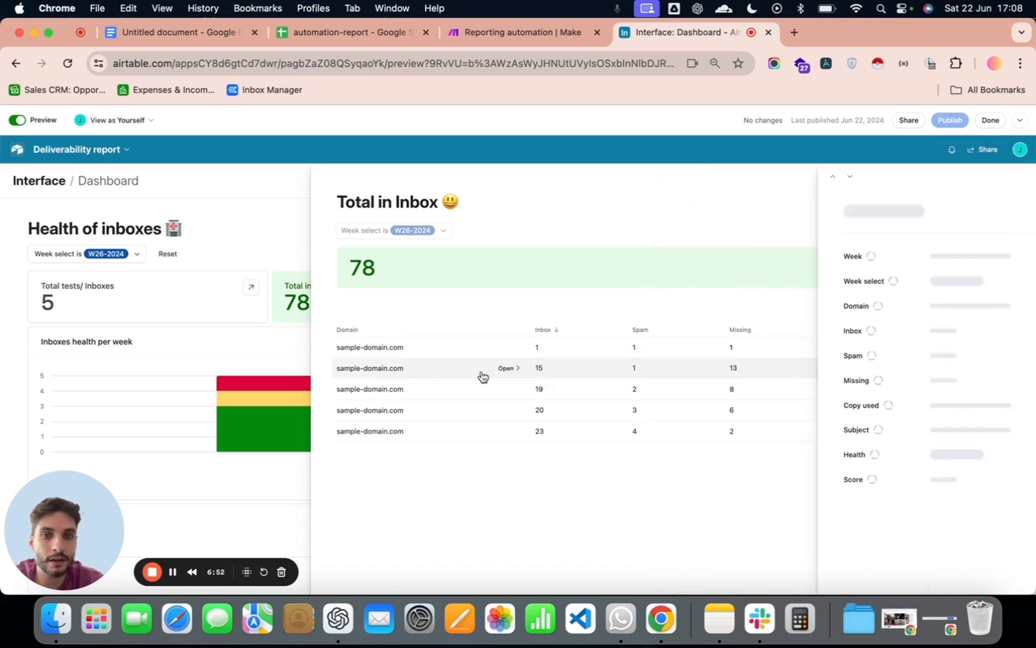
left_click(509, 389)
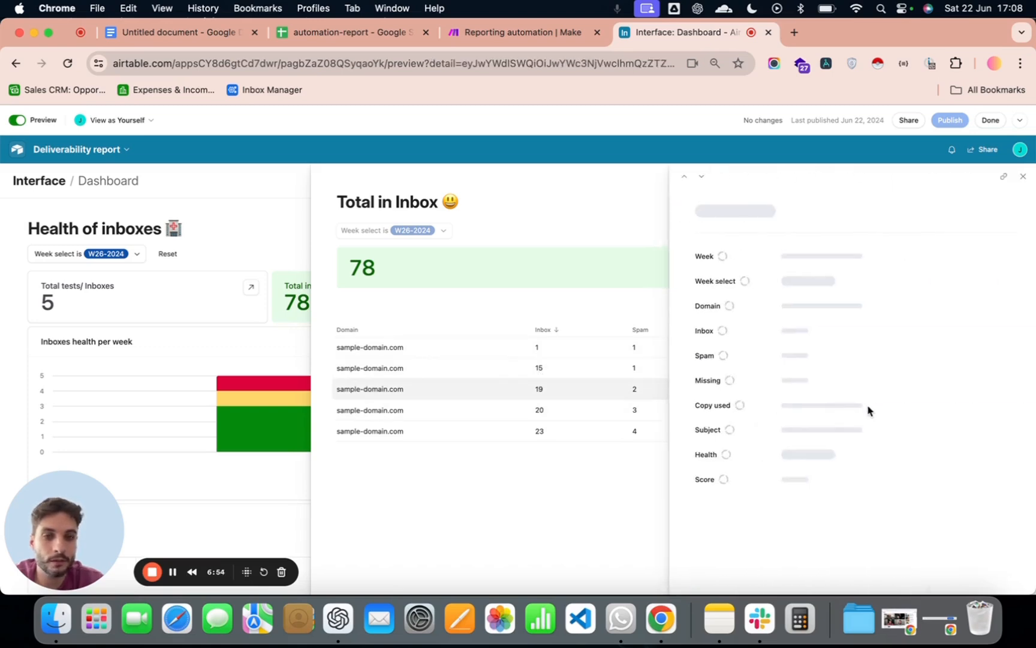
left_click(509, 410)
left_click(509, 430)
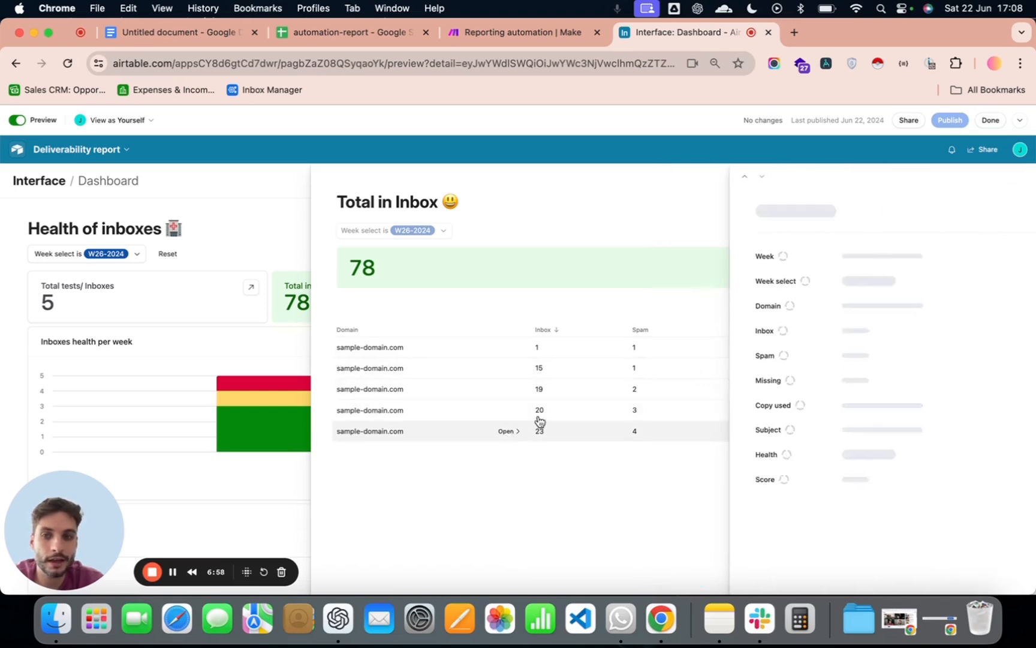
left_click(1023, 176)
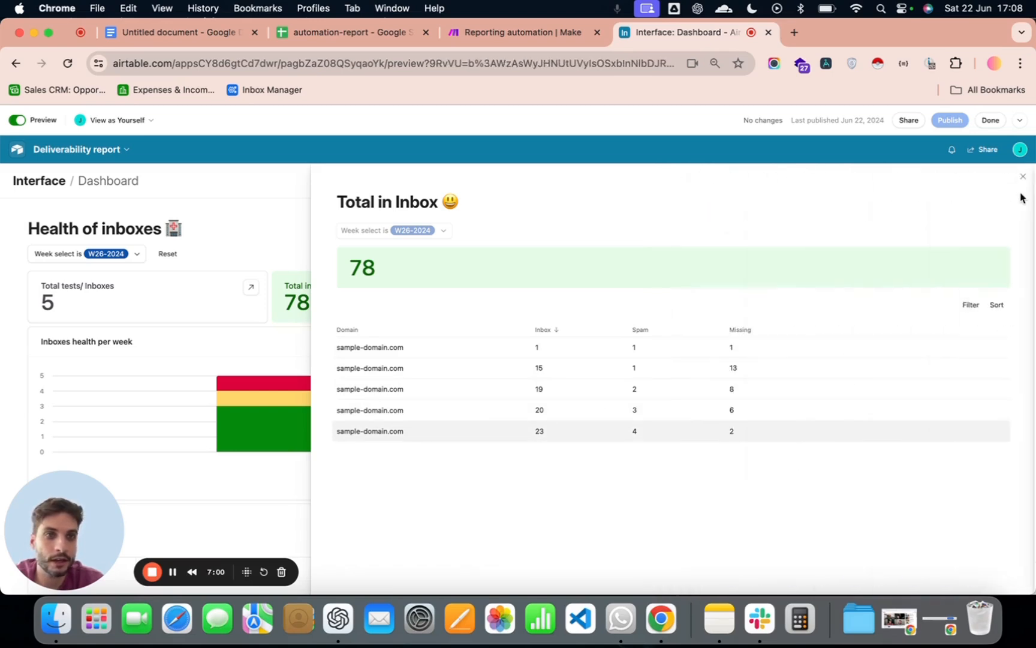
left_click(1026, 178)
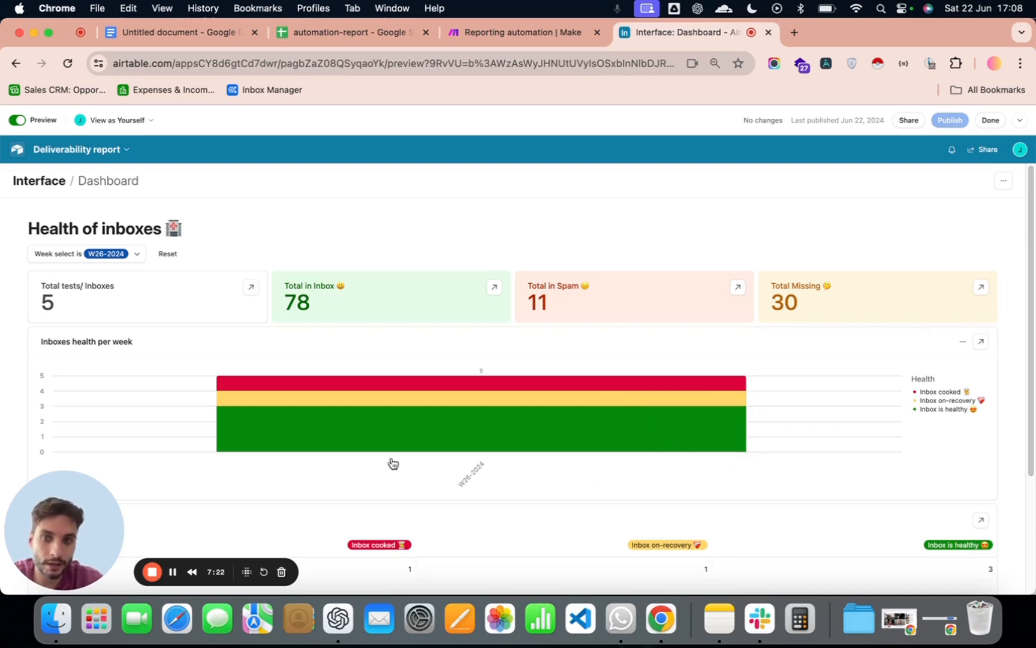
scroll(435, 400, "down", 3)
scroll(744, 269, "up", 3)
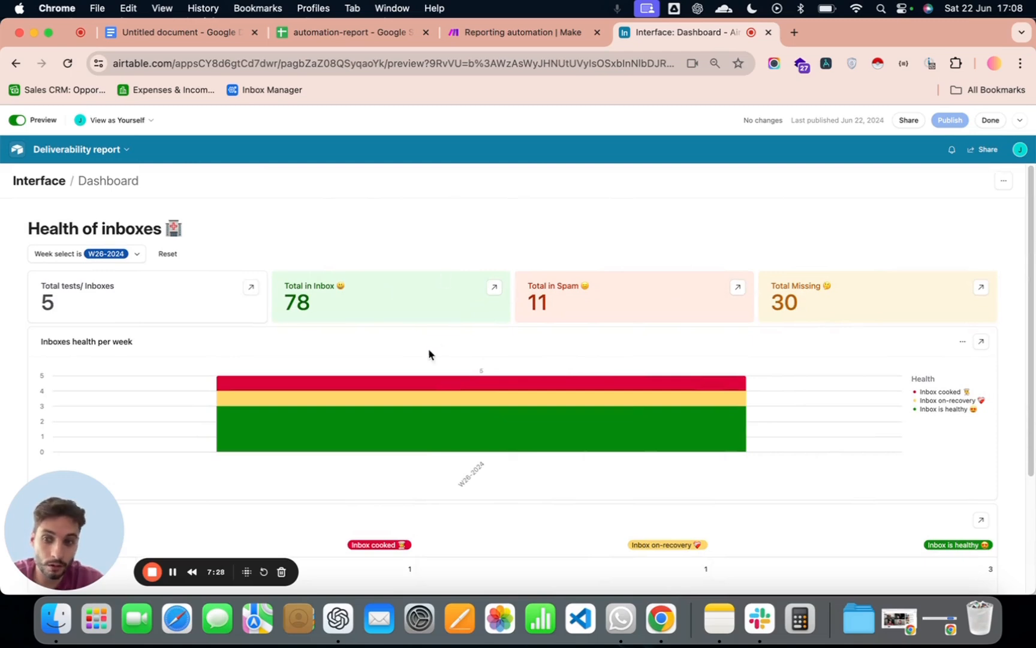
scroll(447, 287, "down", 3)
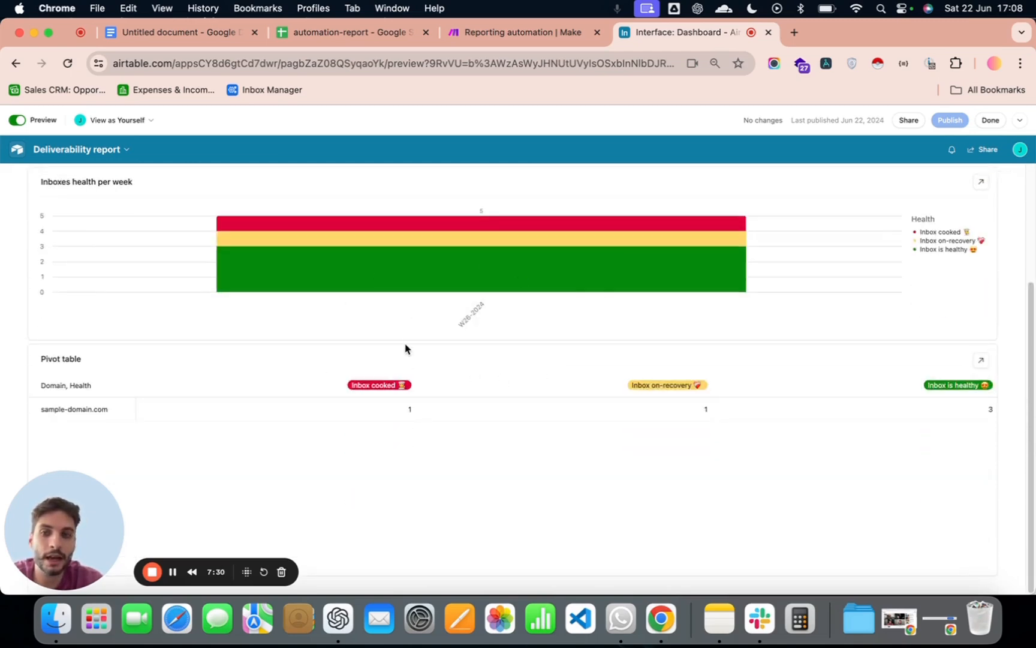
scroll(326, 326, "up", 3)
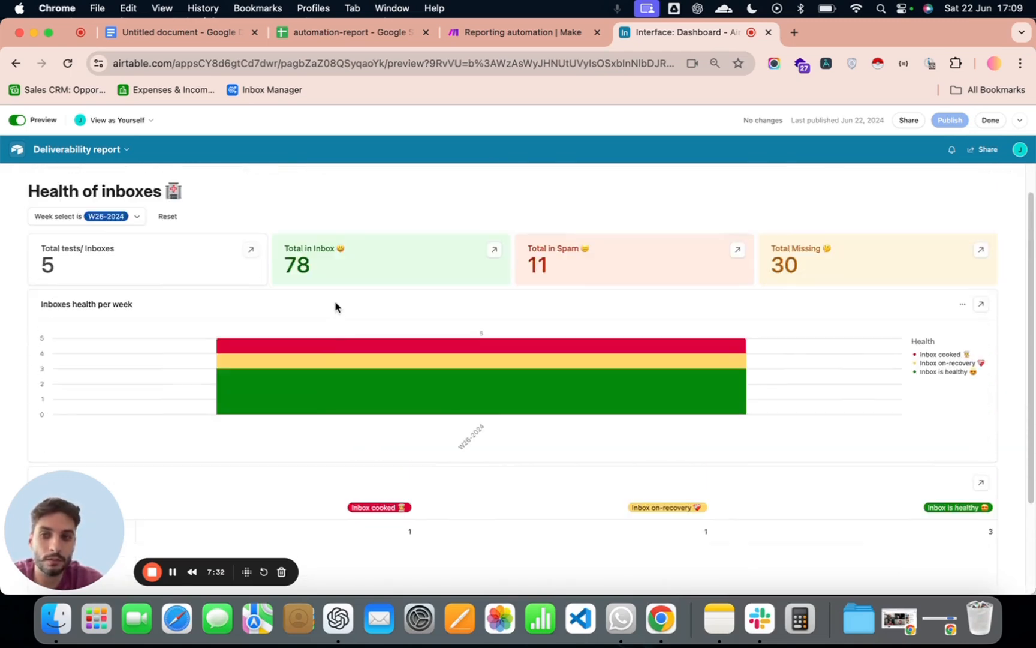